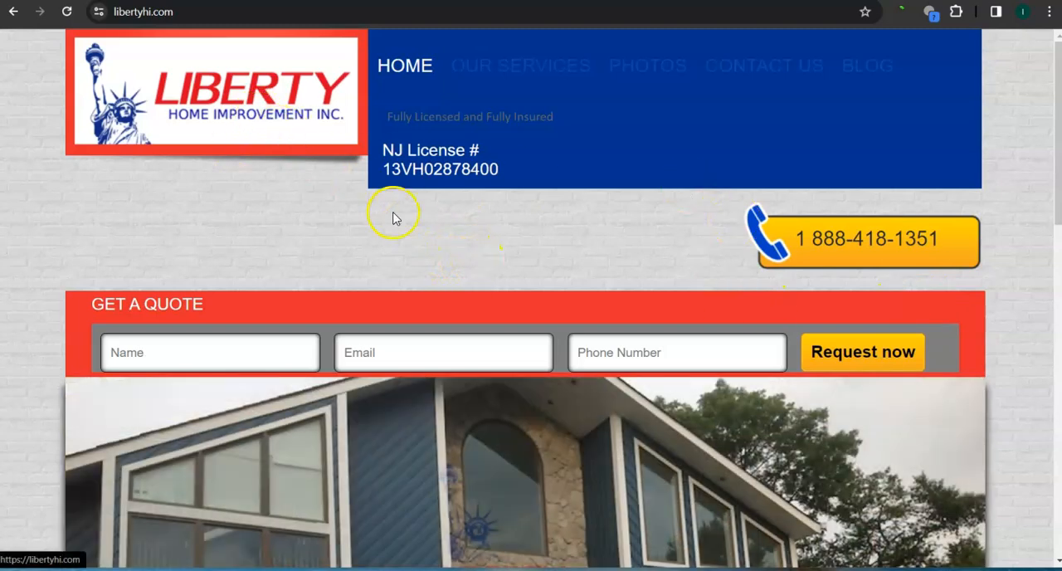
scroll(412, 231, down, 3)
scroll(412, 227, down, 2)
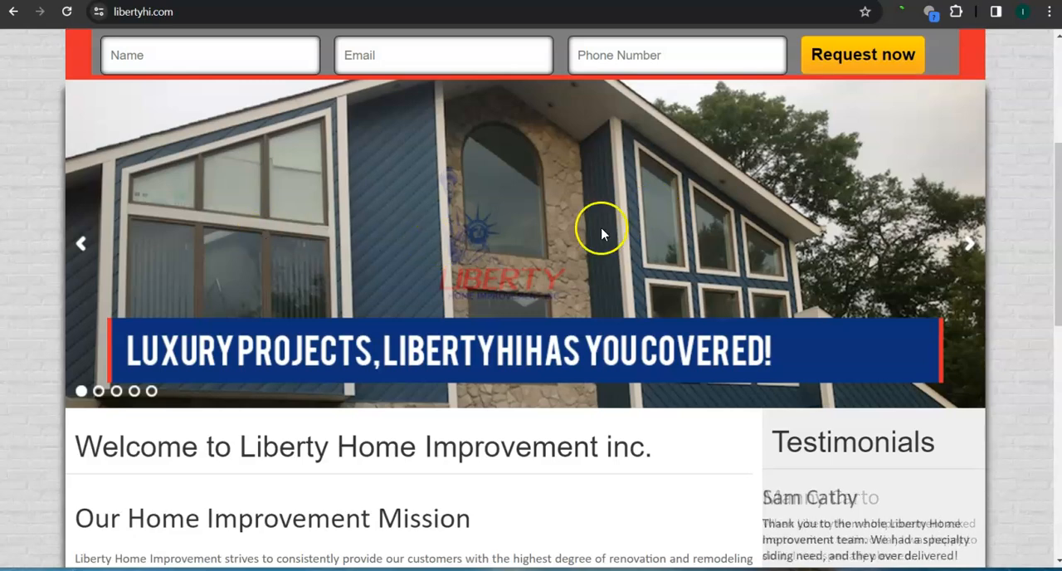
scroll(604, 234, down, 4)
scroll(604, 234, down, 3)
scroll(604, 234, down, 3)
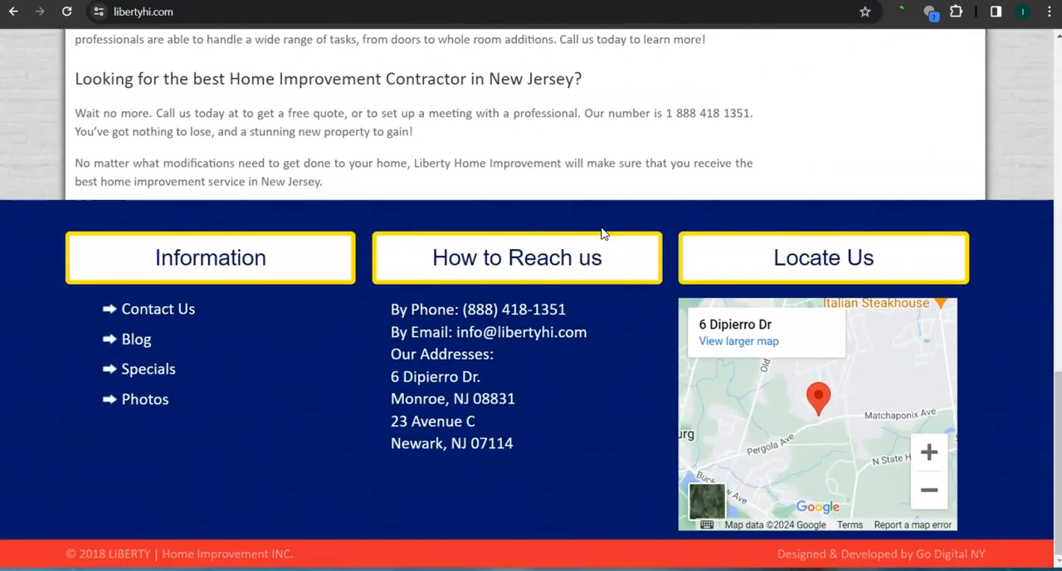
scroll(604, 234, down, 1)
scroll(604, 234, up, 5)
scroll(604, 234, up, 3)
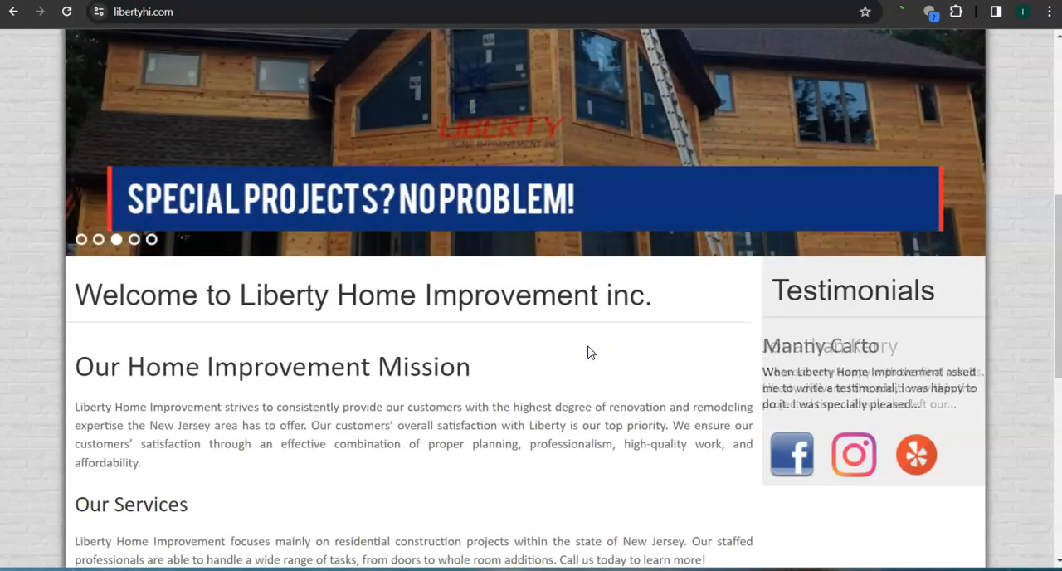
Select all of the libertyhi.com homepage text for copying, then deselect it
key(ctrl+a)
click(587, 348)
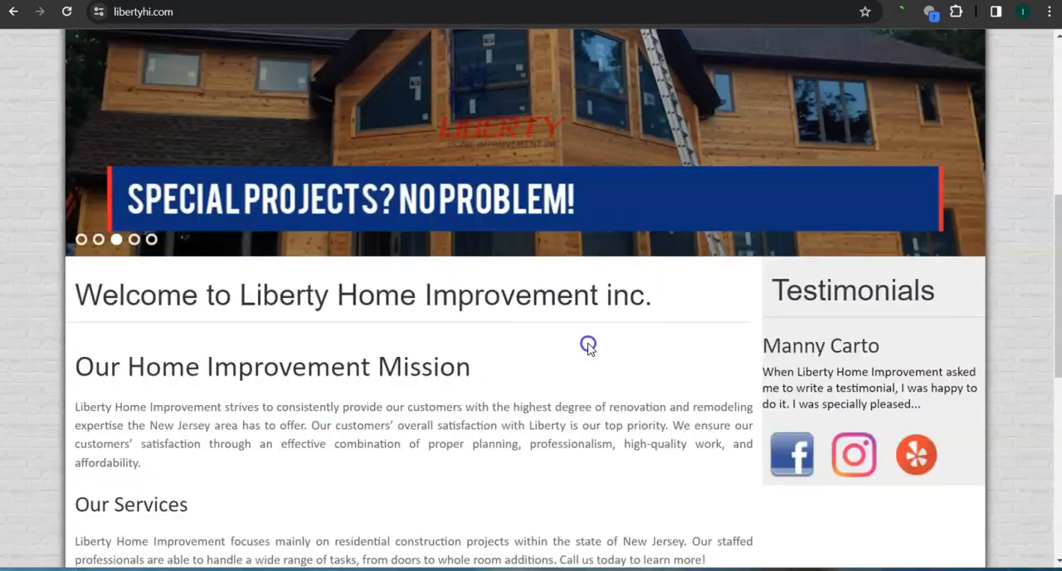
Paste the homepage text into WordCounter (273 words, 1,675 characters), then clear the box
key(ctrl+Tab)
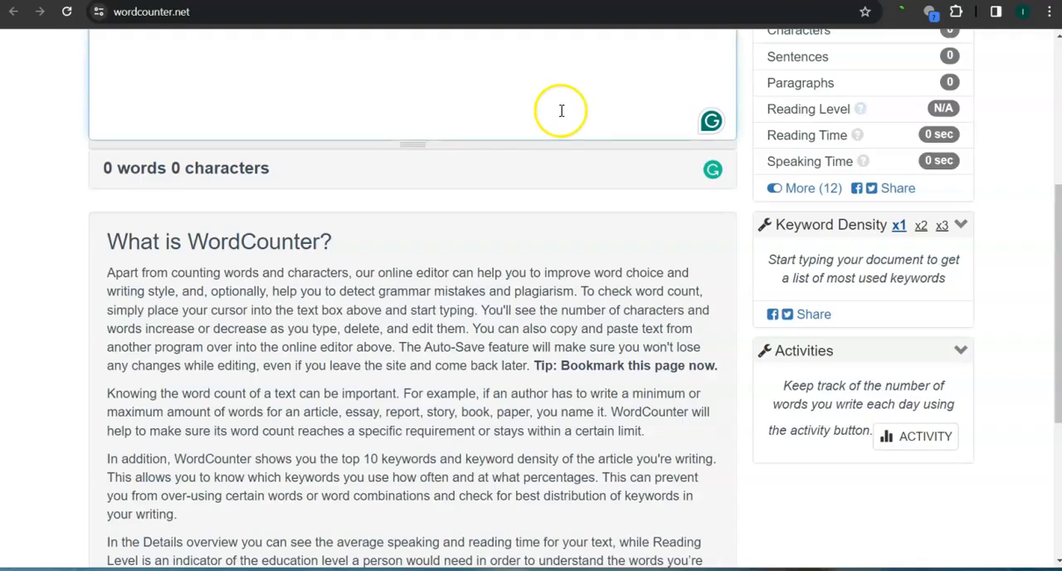
click(562, 111)
key(ctrl+v)
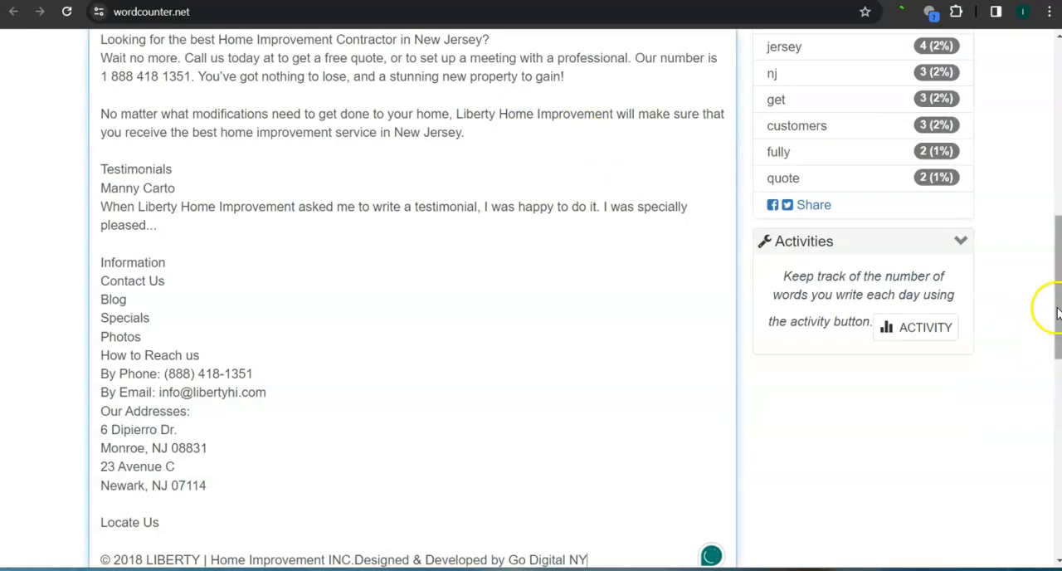
drag(1056, 322, 1056, 83)
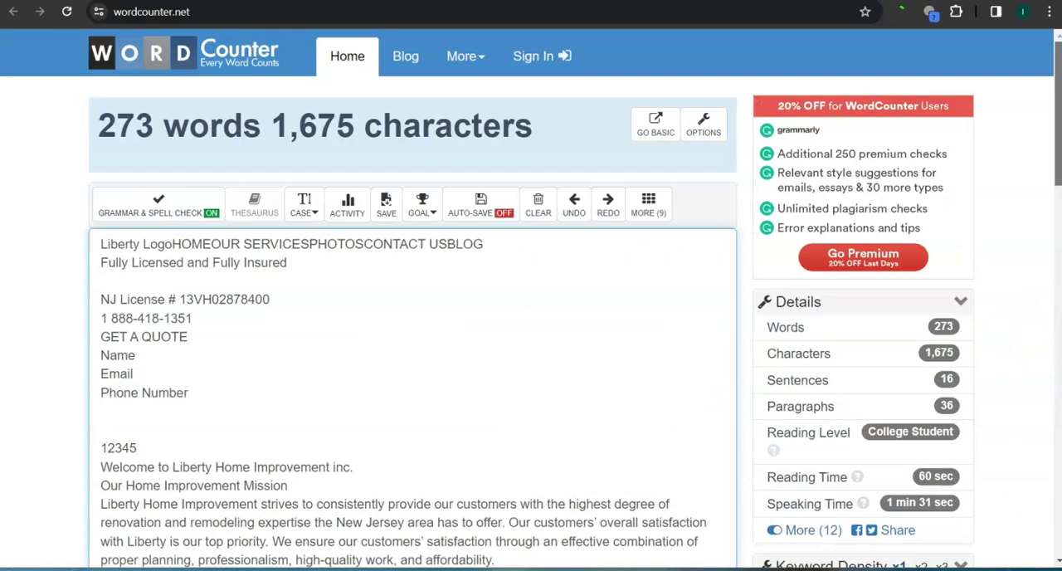
click(538, 204)
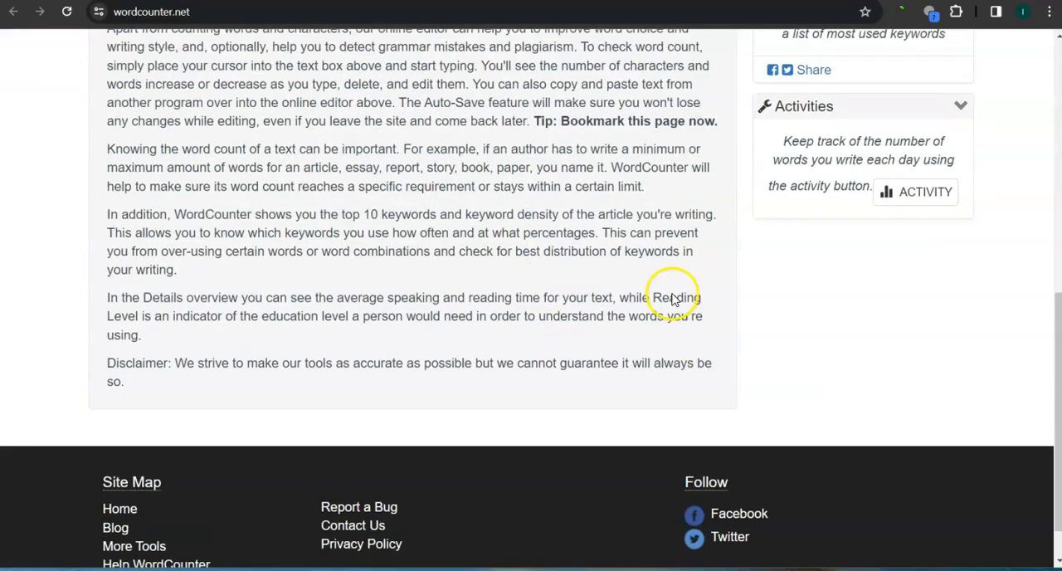
scroll(672, 290, up, 10)
Return to the libertyhi.com homepage to review its welcome and services sections
key(ctrl+Tab)
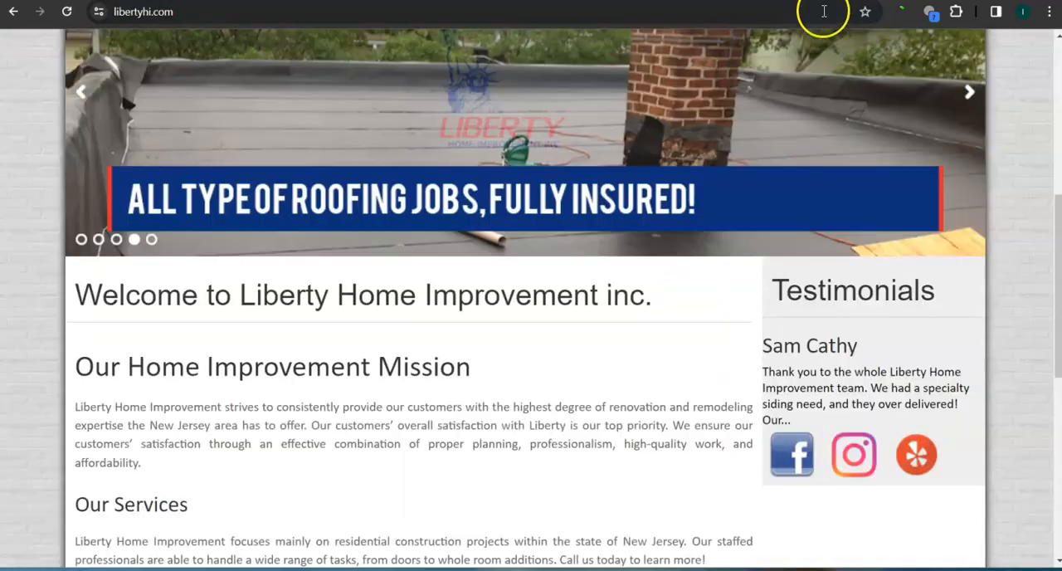
scroll(562, 347, down, 2)
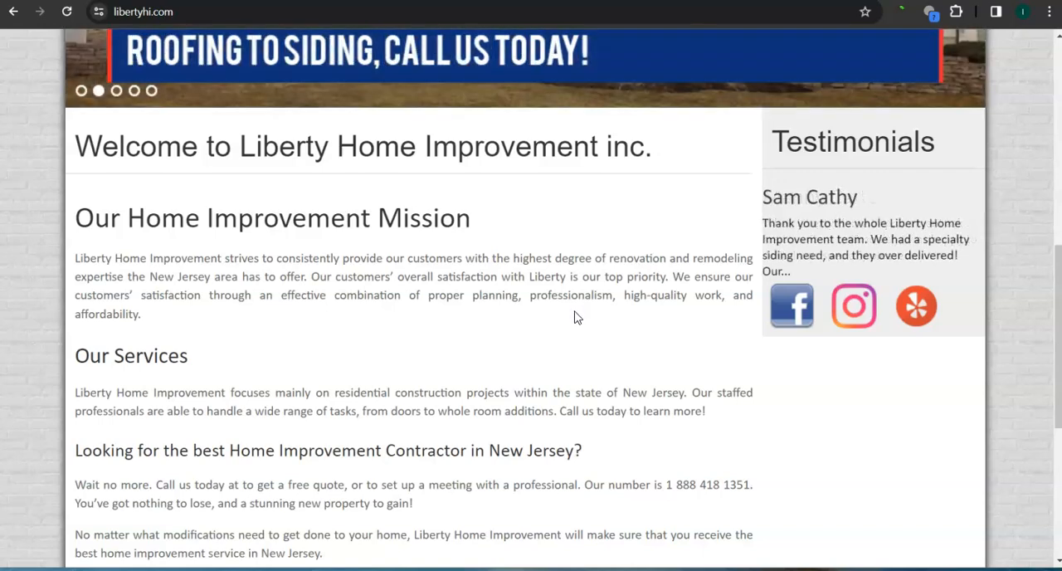
scroll(577, 317, up, 2)
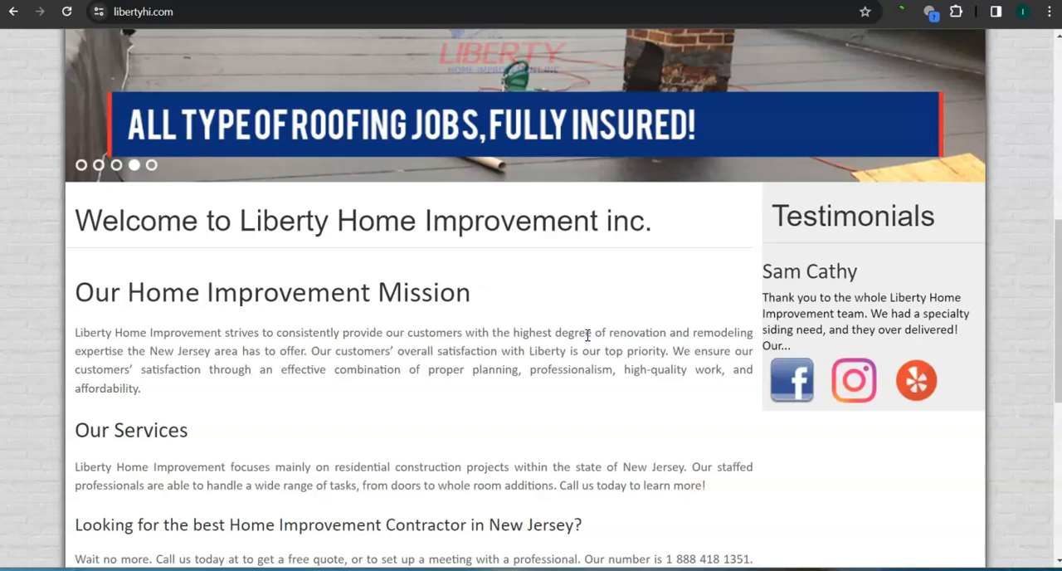
scroll(552, 406, up, 3)
scroll(589, 415, up, 2)
scroll(593, 415, up, 1)
scroll(613, 353, down, 1)
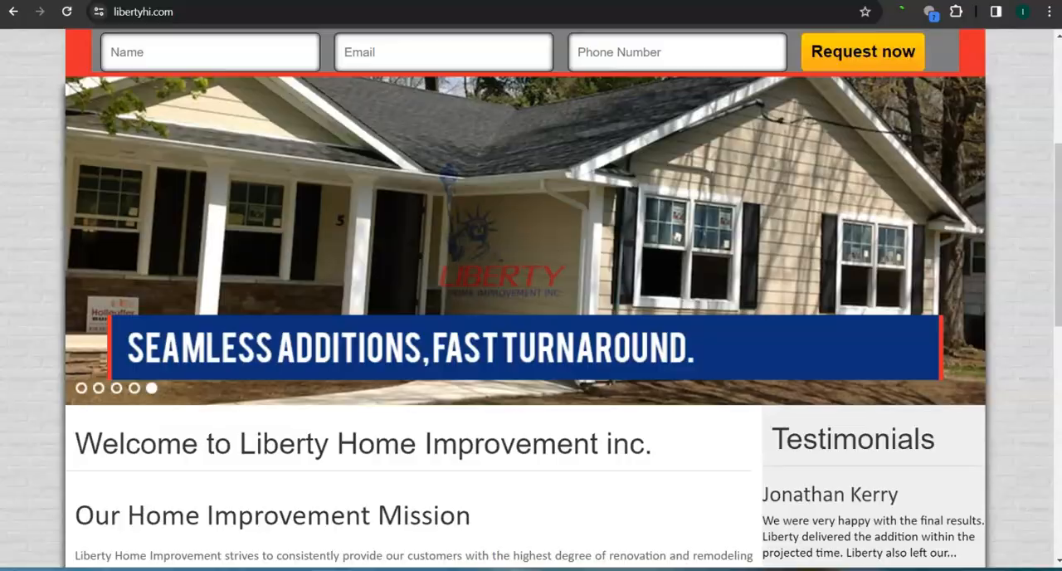
Review the 'roofing Monroe, NJ' Google results and the local roofing business listings beside the map
click(606, 3)
scroll(73, 156, up, 2)
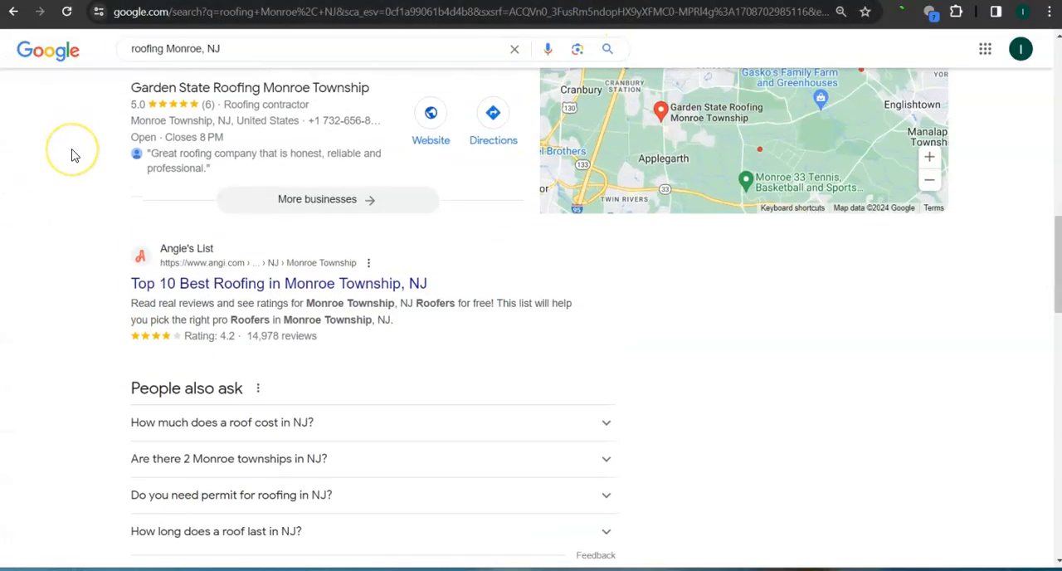
scroll(73, 155, up, 2)
scroll(73, 155, up, 1)
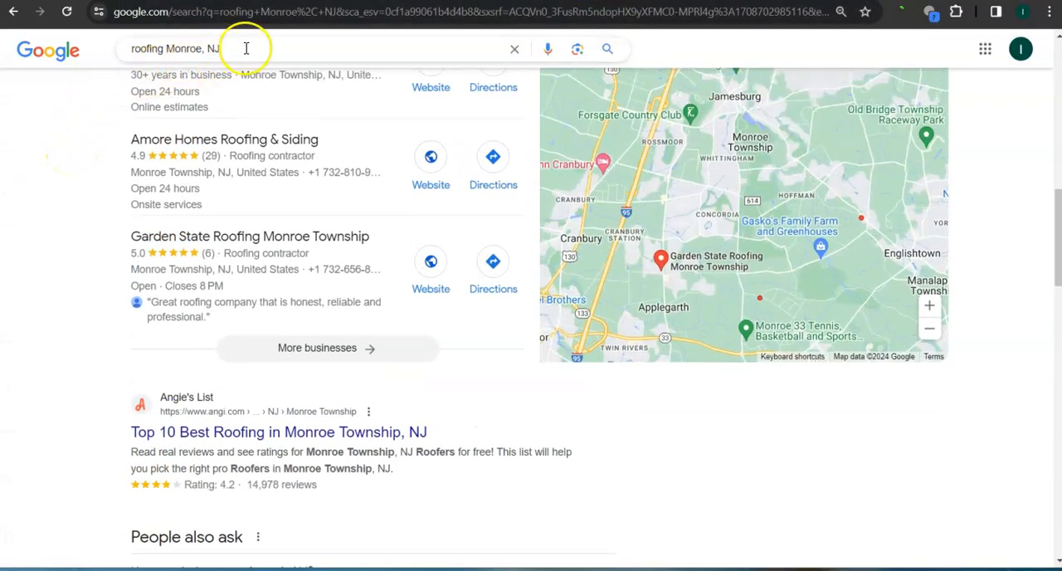
scroll(73, 155, up, 1)
drag(224, 48, 146, 48)
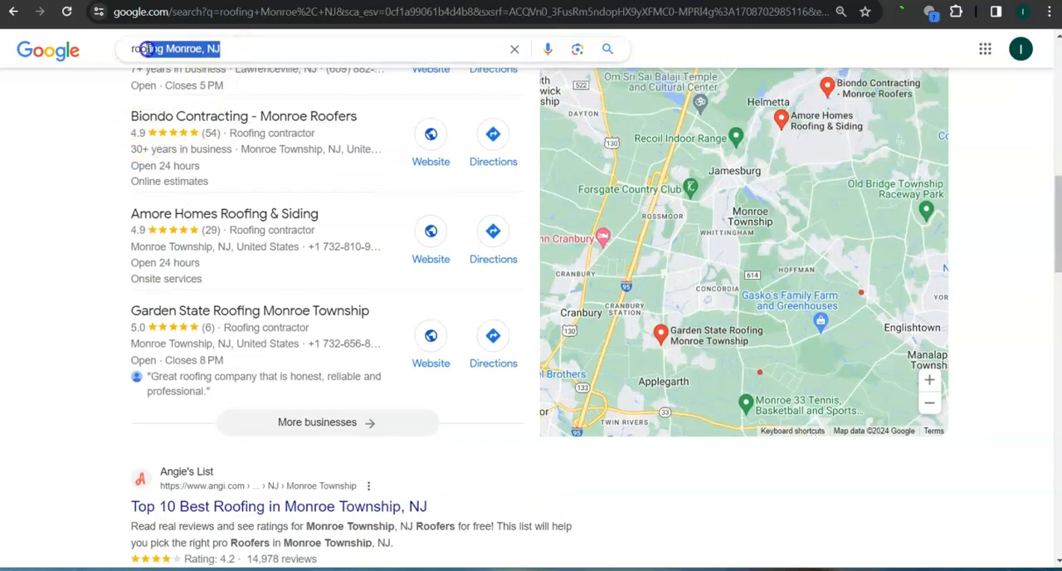
click(78, 117)
scroll(96, 184, up, 2)
scroll(96, 184, down, 2)
drag(70, 87, 259, 377)
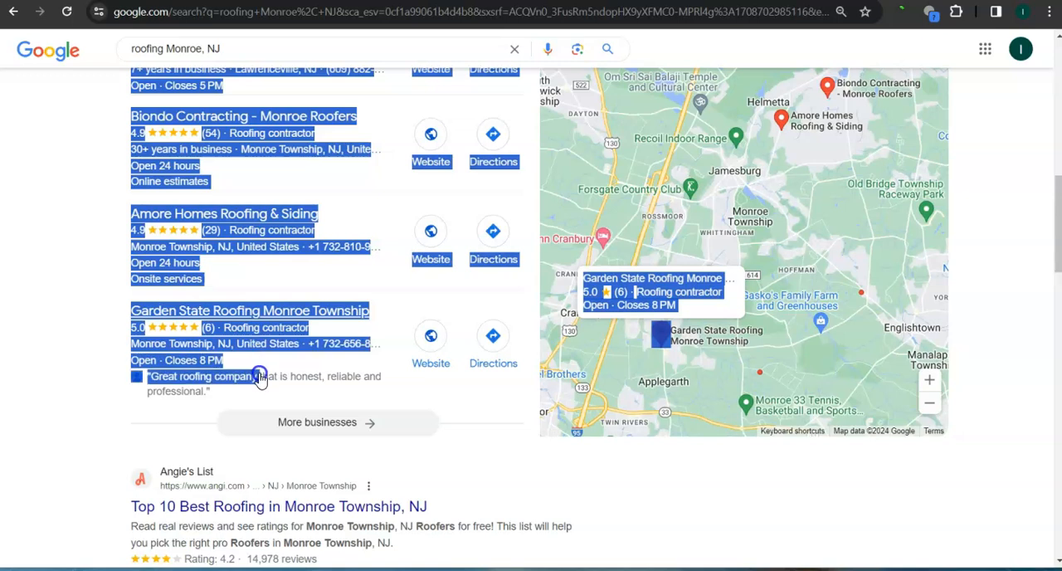
click(48, 237)
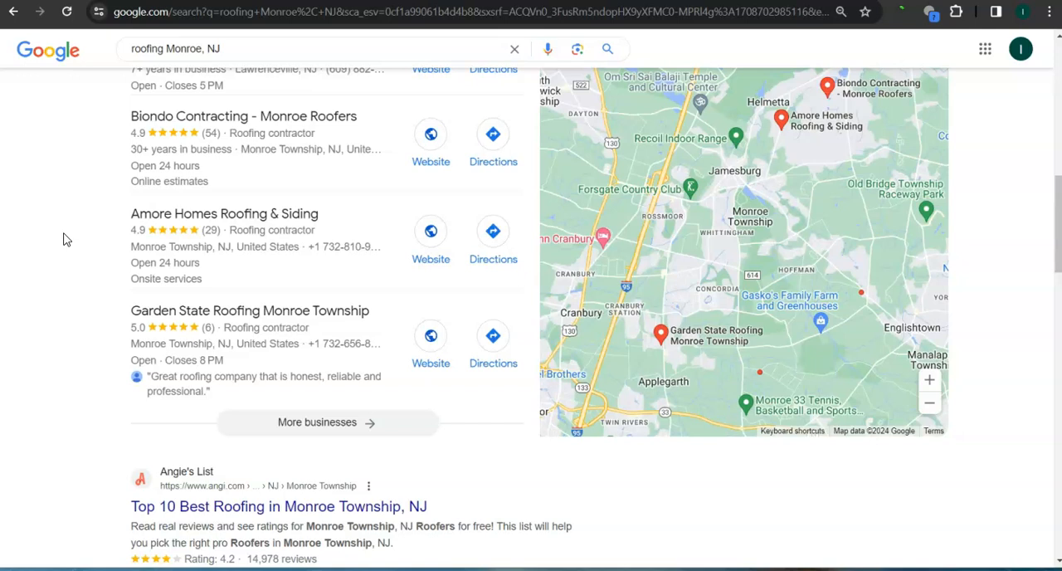
click(61, 235)
click(58, 226)
scroll(96, 233, down, 5)
scroll(99, 236, down, 5)
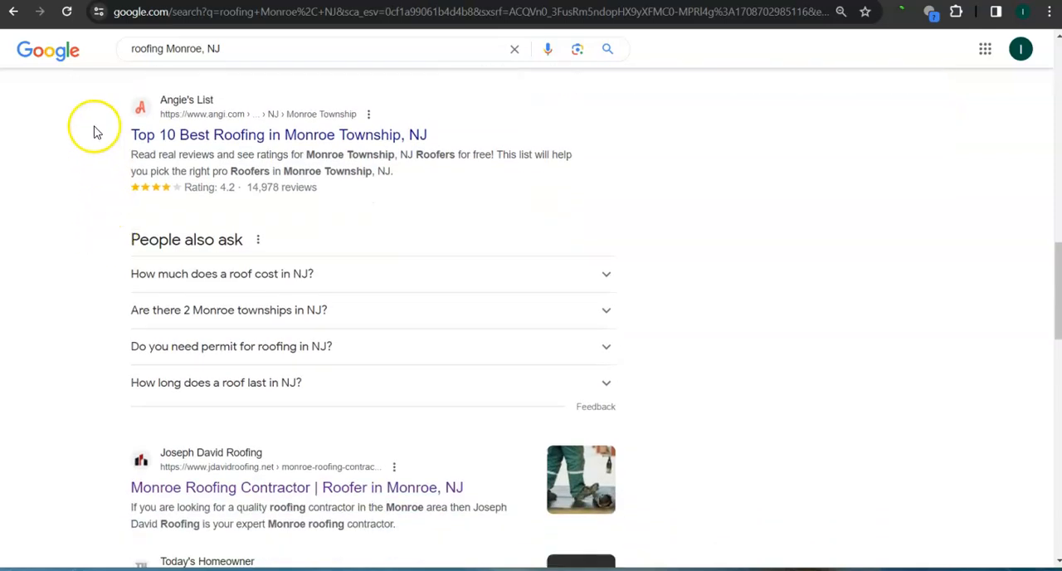
drag(96, 108, 386, 204)
scroll(332, 406, down, 5)
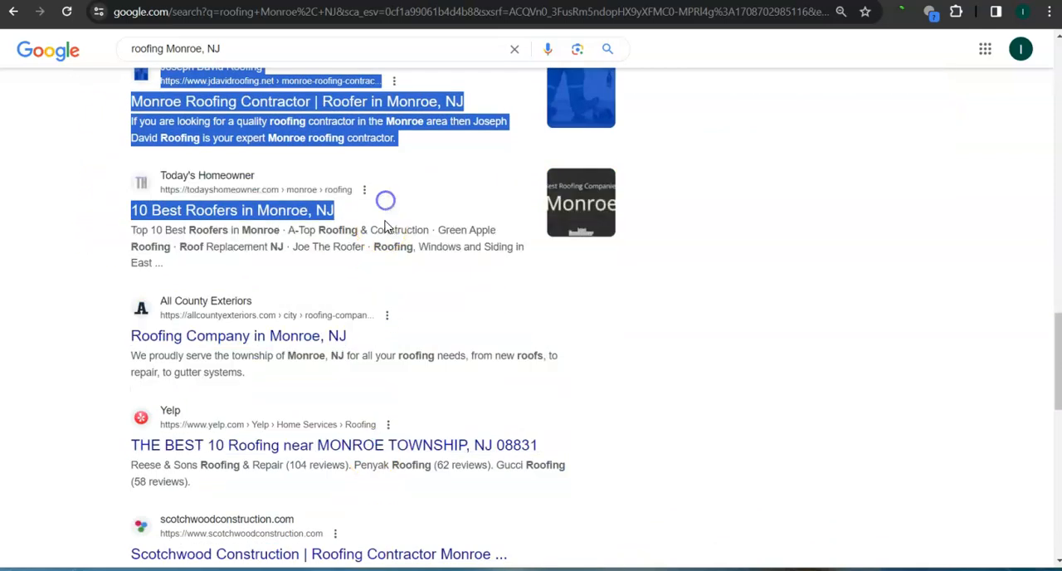
scroll(385, 205, up, 3)
scroll(383, 224, up, 3)
scroll(383, 241, up, 3)
scroll(384, 243, up, 2)
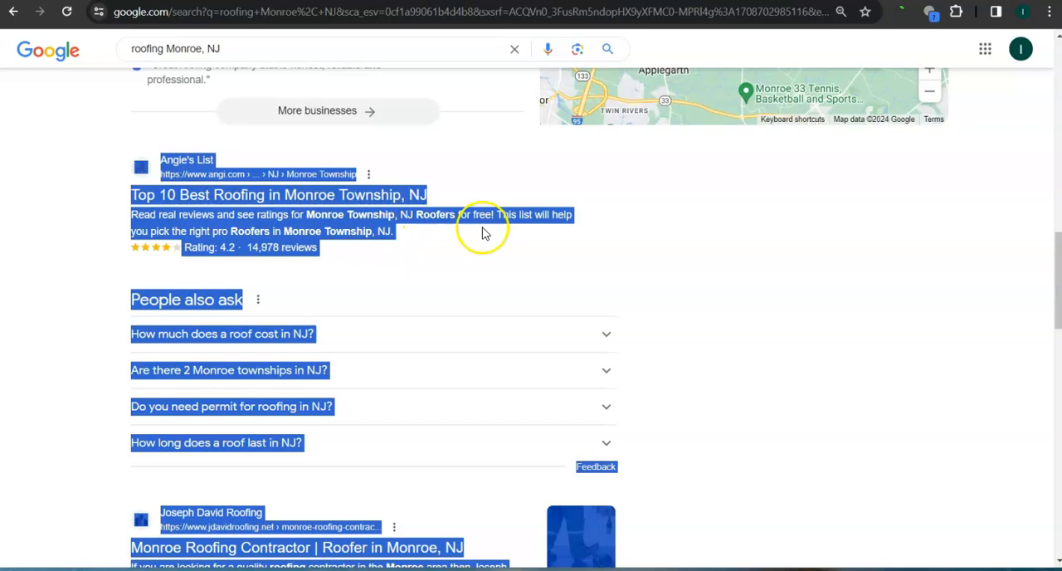
Open the Joseph David Roofing result in a new tab and bring up jdavidroofing.net
click(754, 260)
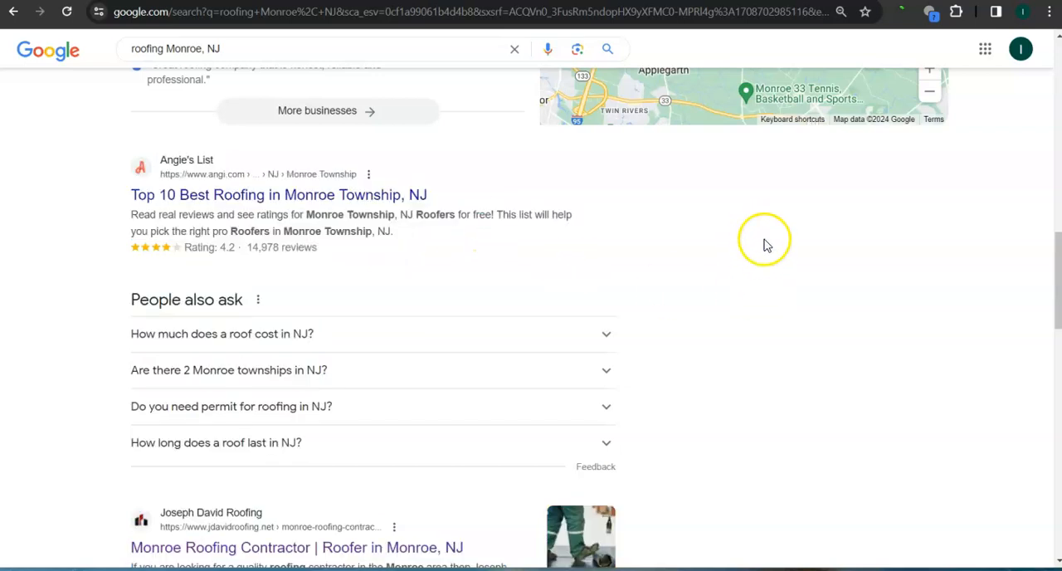
scroll(767, 253, down, 2)
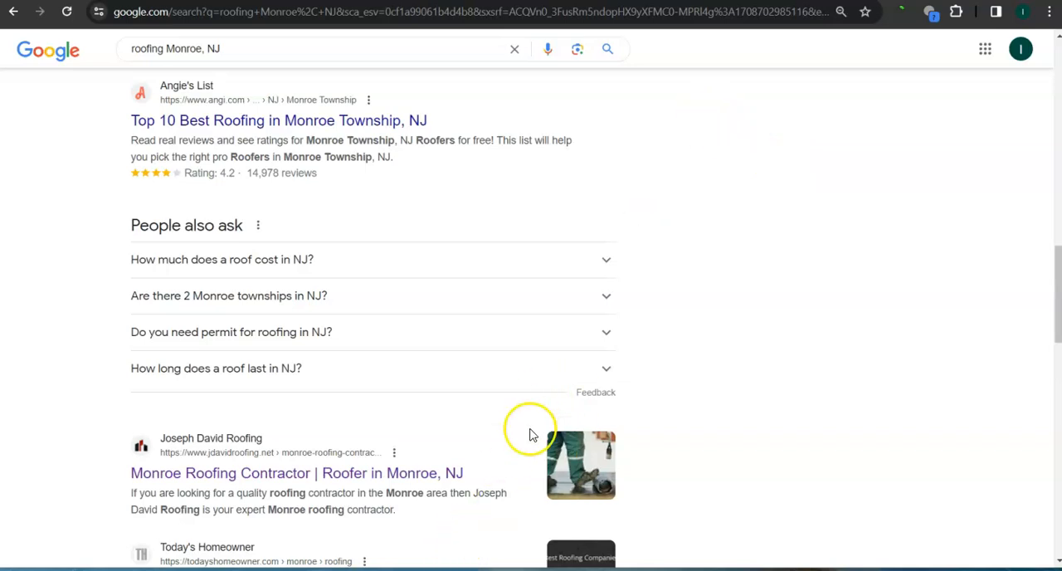
mouse_move(141, 446)
mouse_down()
mouse_move(223, 436)
mouse_move(249, 444)
mouse_up()
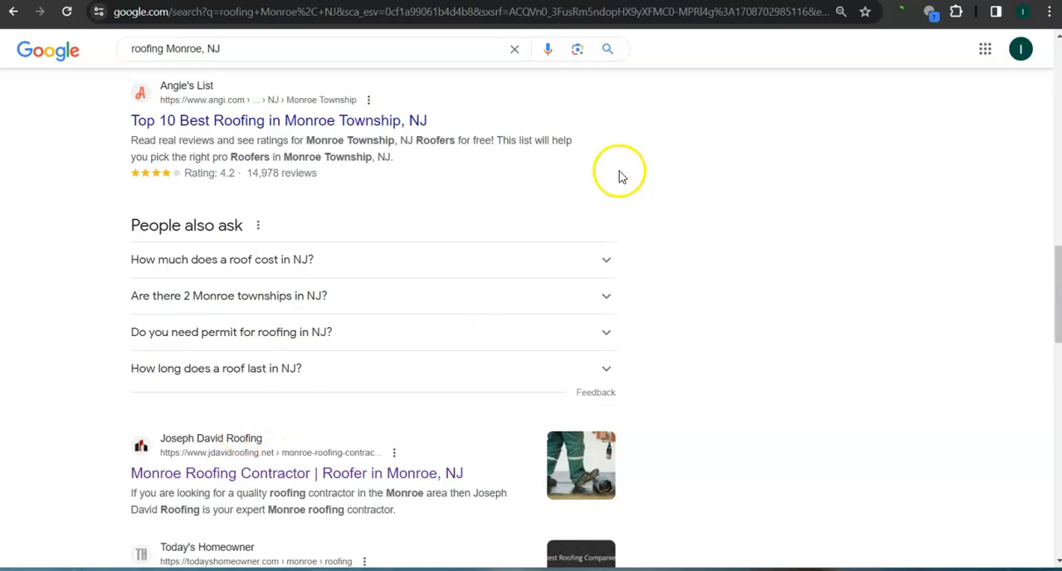
key(ctrl+Tab)
scroll(697, 181, up, 5)
scroll(697, 181, up, 5)
scroll(702, 187, up, 5)
scroll(705, 195, up, 3)
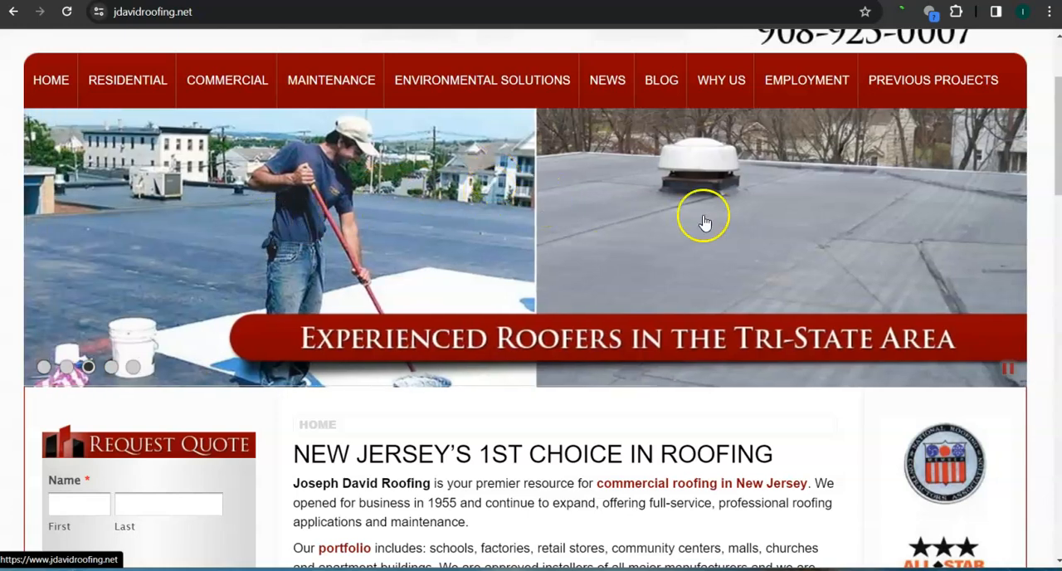
scroll(740, 222, up, 3)
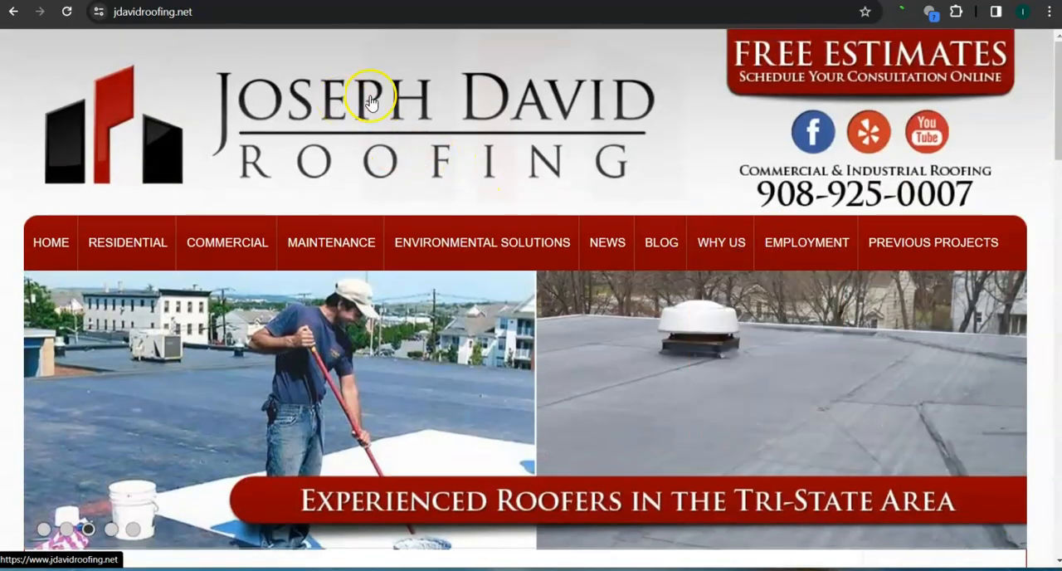
scroll(664, 199, down, 4)
scroll(663, 216, down, 4)
scroll(664, 231, down, 3)
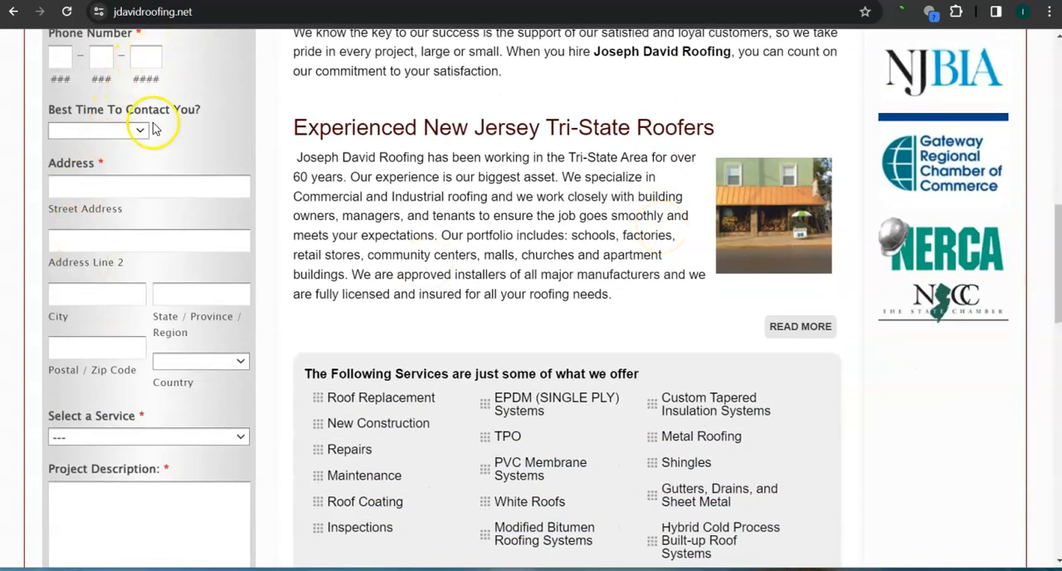
scroll(631, 166, down, 4)
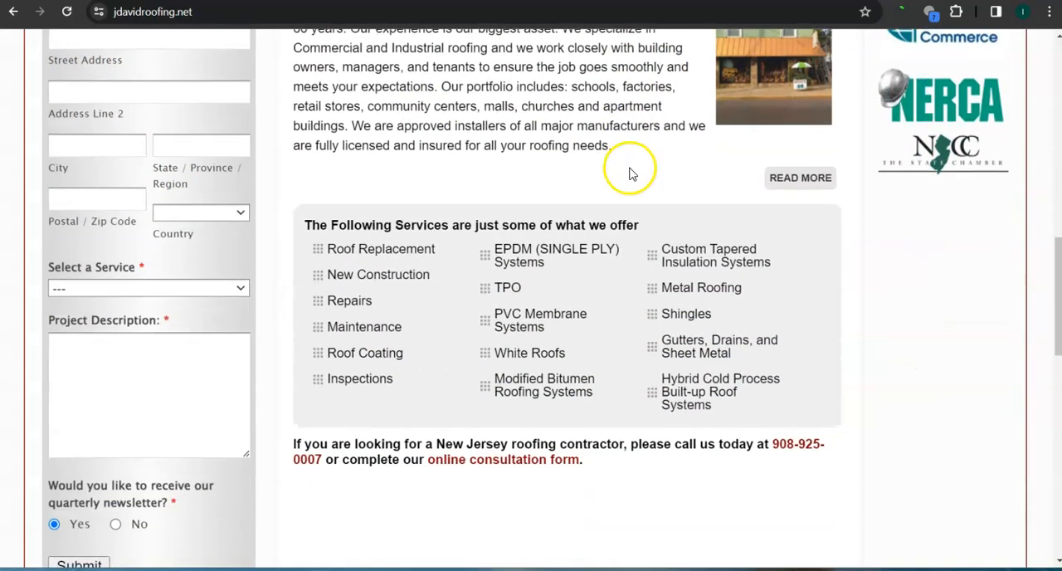
scroll(630, 174, down, 4)
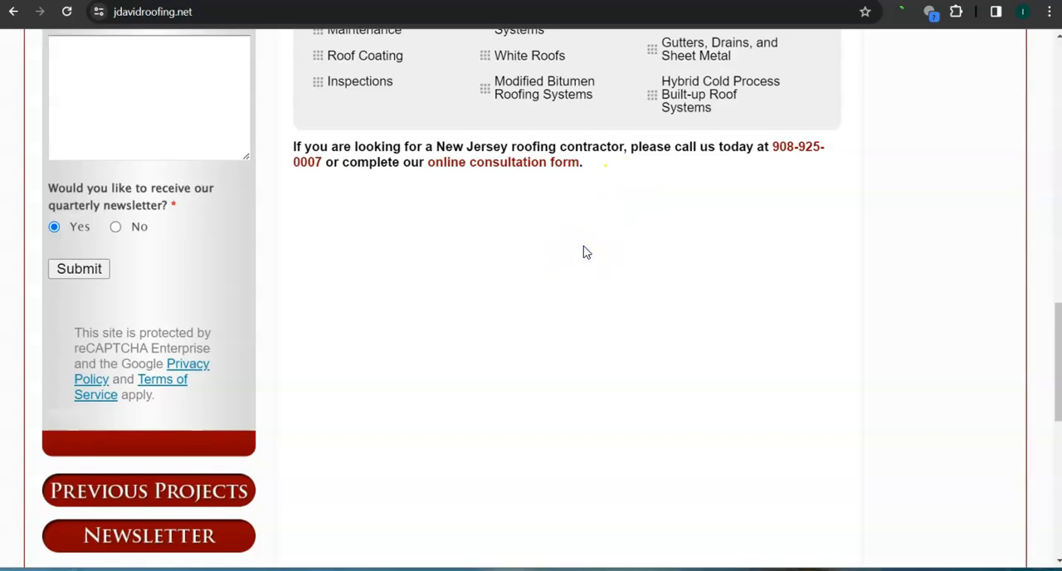
Select and copy all of the jdavidroofing.net page text
key(ctrl+a)
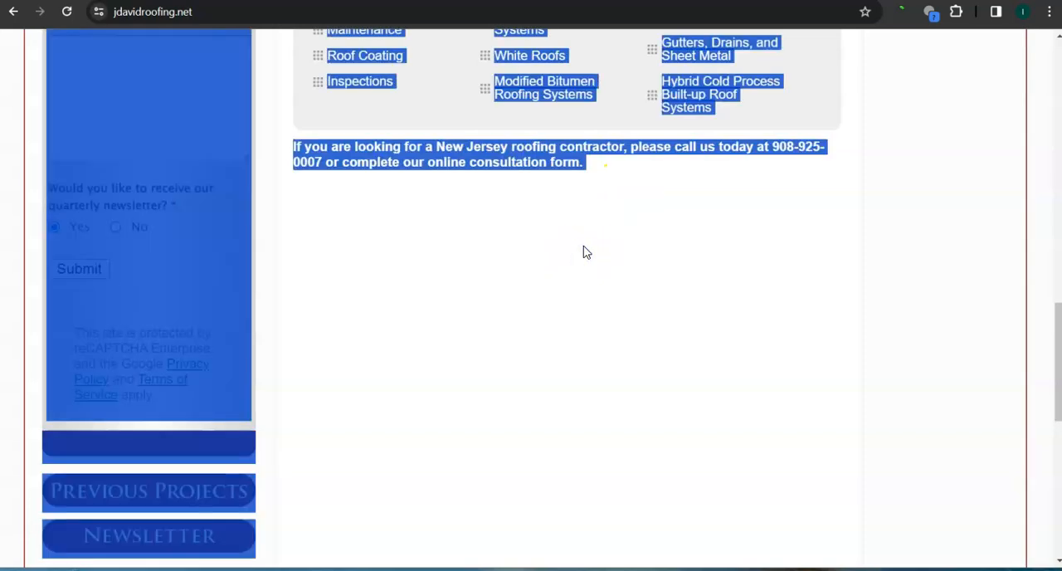
key(ctrl+c)
Paste the competitor text into WordCounter (670 words, 4,225 characters), then clear the box
key(ctrl+Tab)
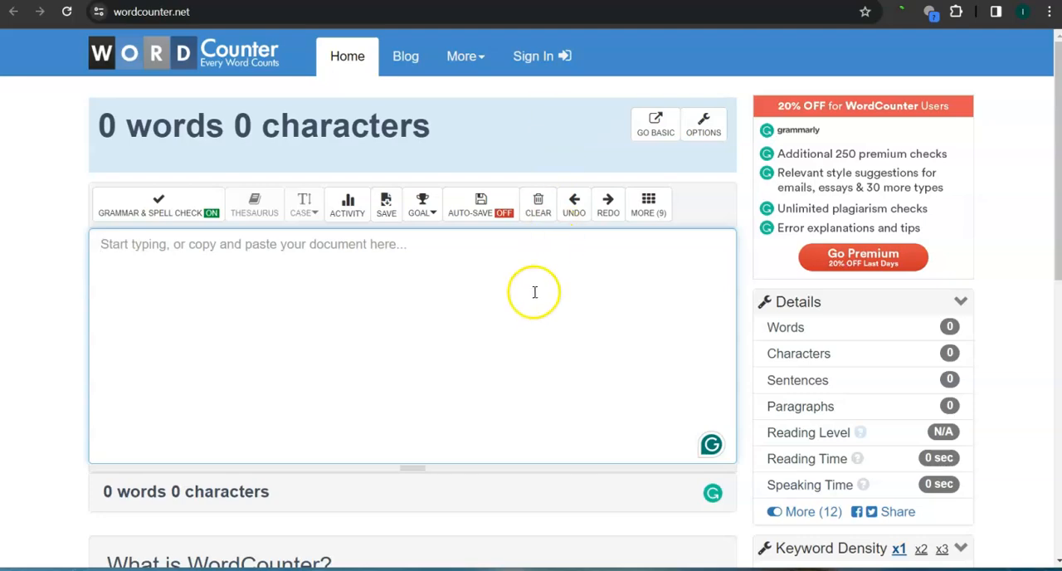
key(ctrl+v)
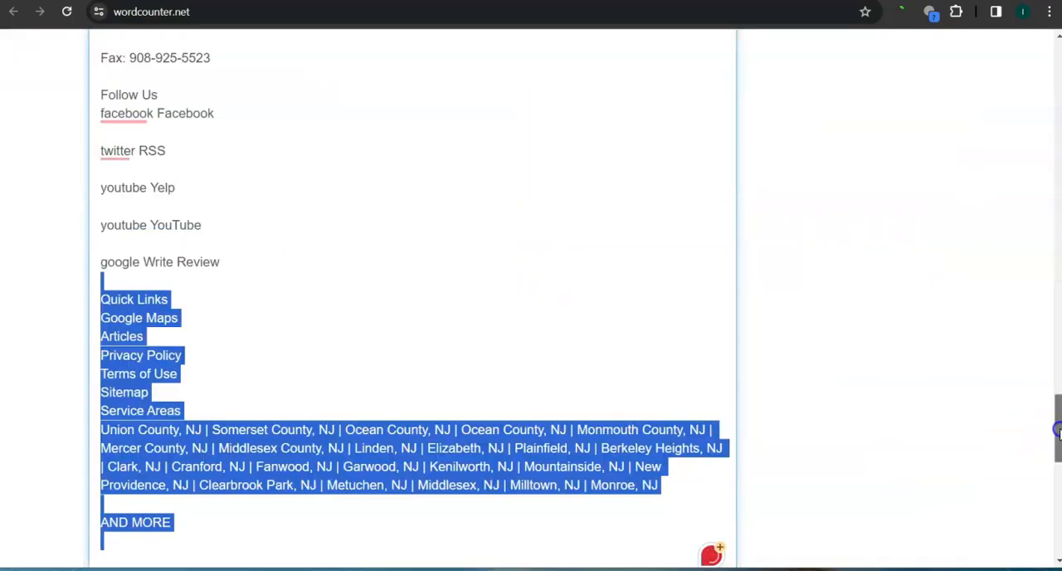
drag(1057, 429, 1057, 50)
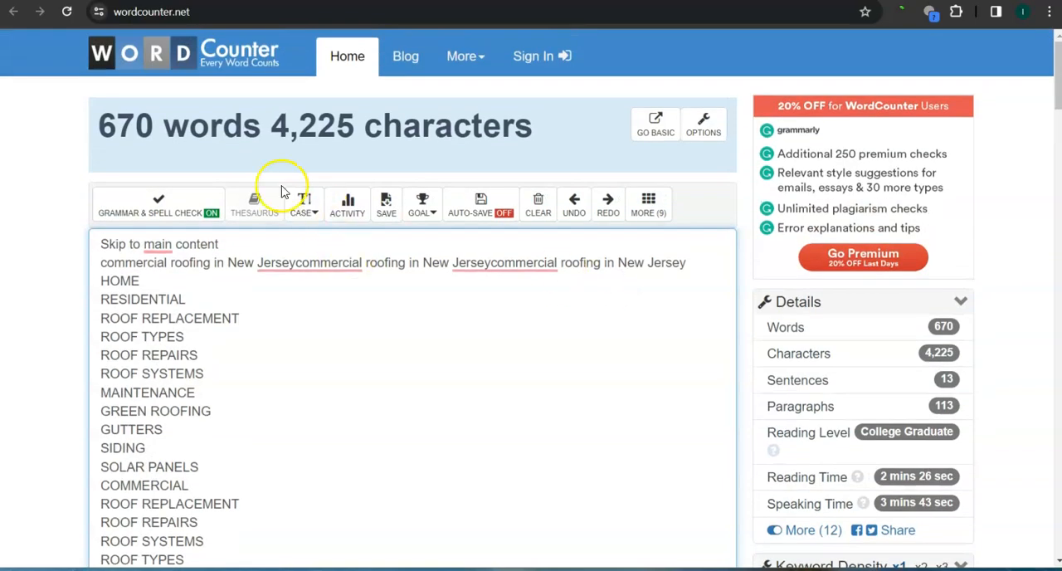
click(540, 214)
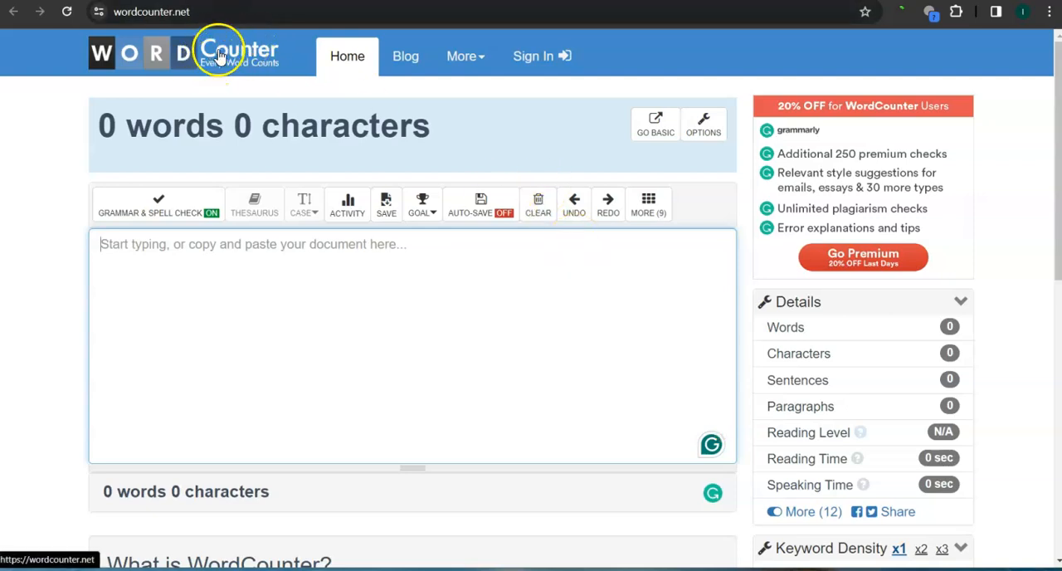
Review the Ahrefs libertyhi.com overview, highlighting its DR 0.5 rating
key(ctrl+Tab)
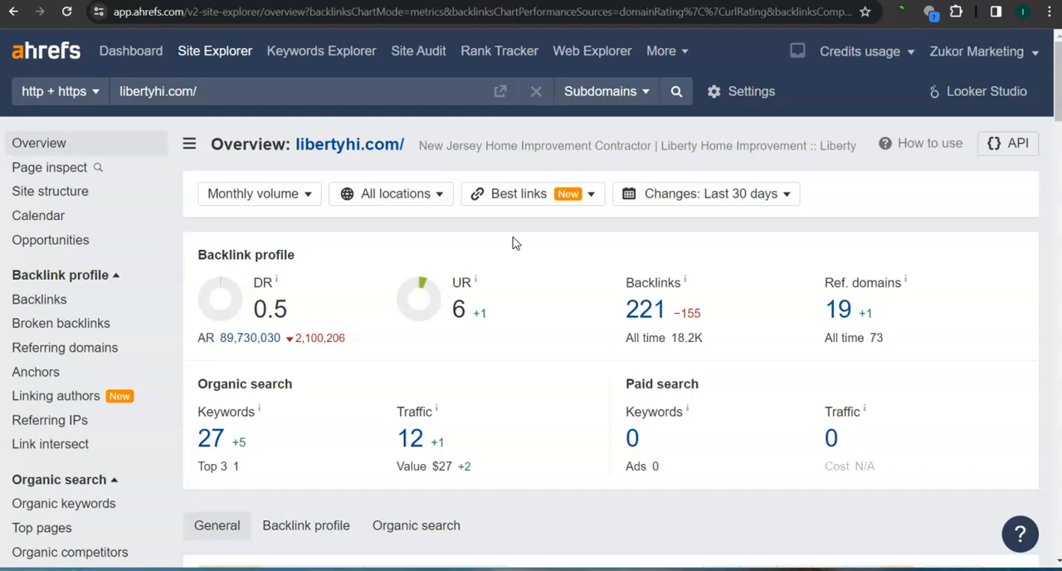
double_click(262, 283)
click(476, 344)
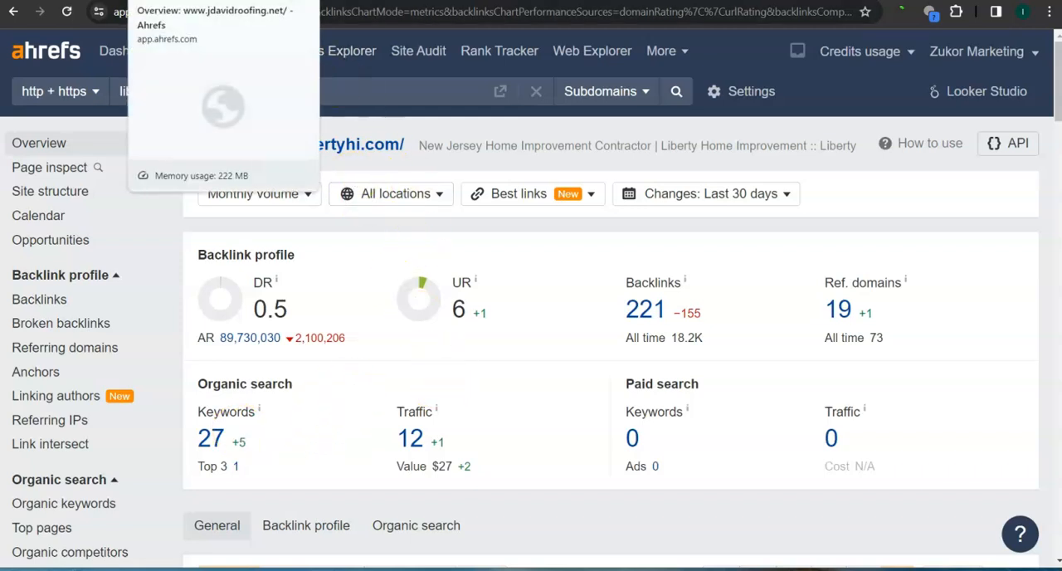
Switch to the Ahrefs jdavidroofing.net overview showing DR 2.5 and 469 backlinks
click(208, 2)
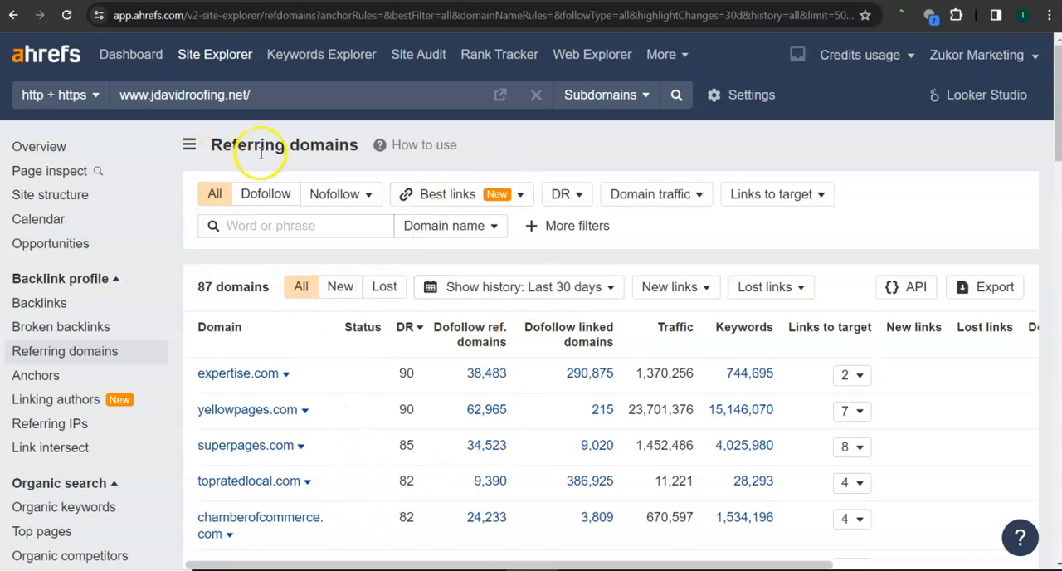
scroll(341, 265, down, 3)
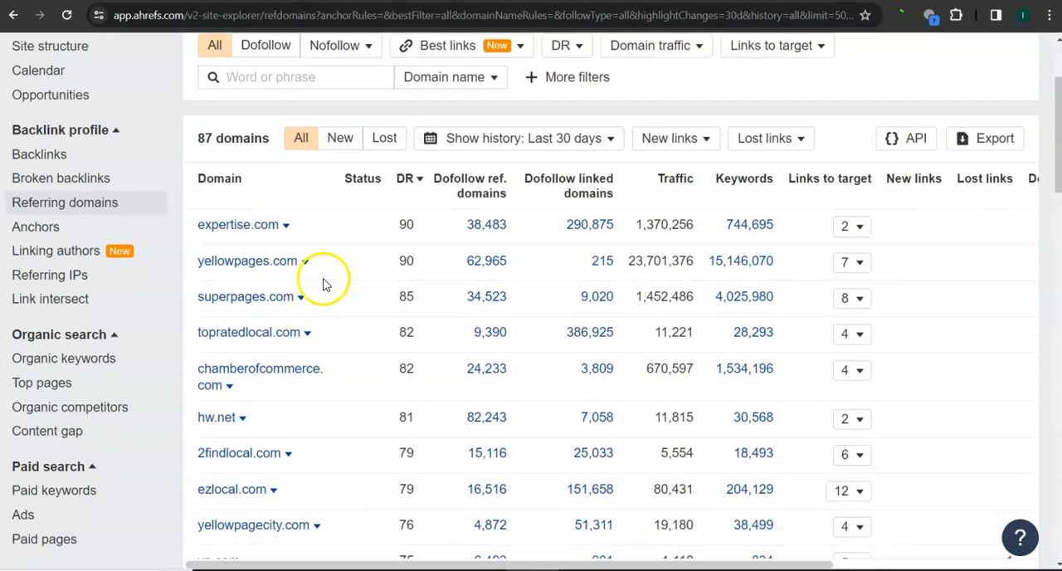
scroll(343, 273, down, 2)
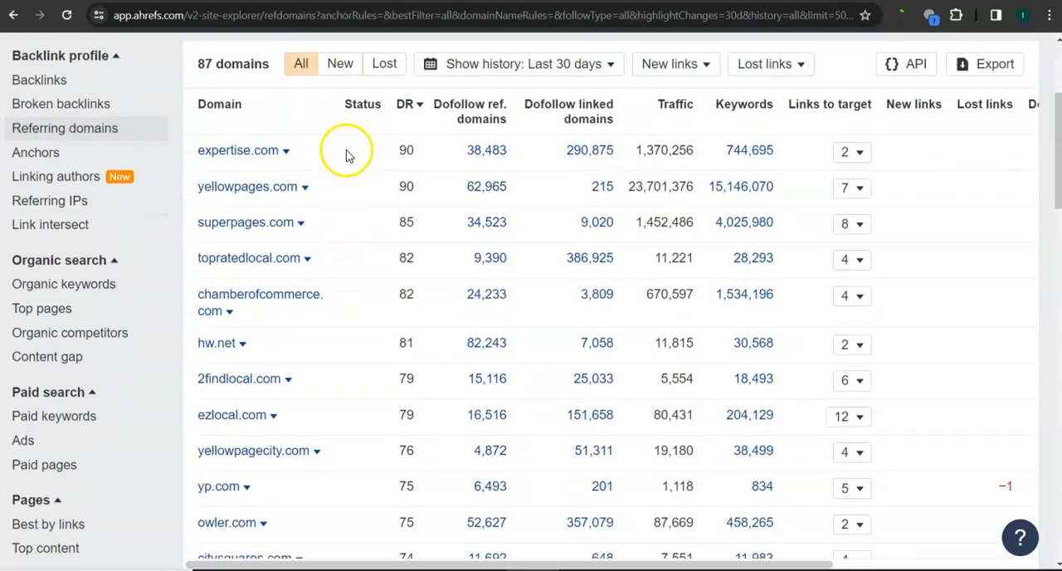
Highlight the referring domains' DR values: expertise.com 90, yellowpages.com 90, superpages.com 85
drag(415, 151, 388, 154)
click(421, 151)
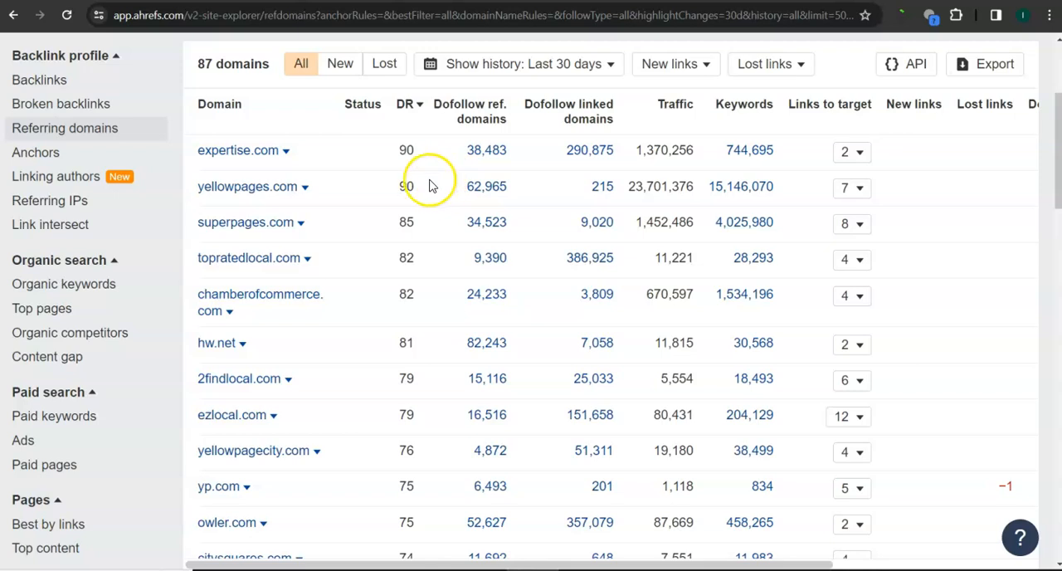
drag(415, 187, 385, 189)
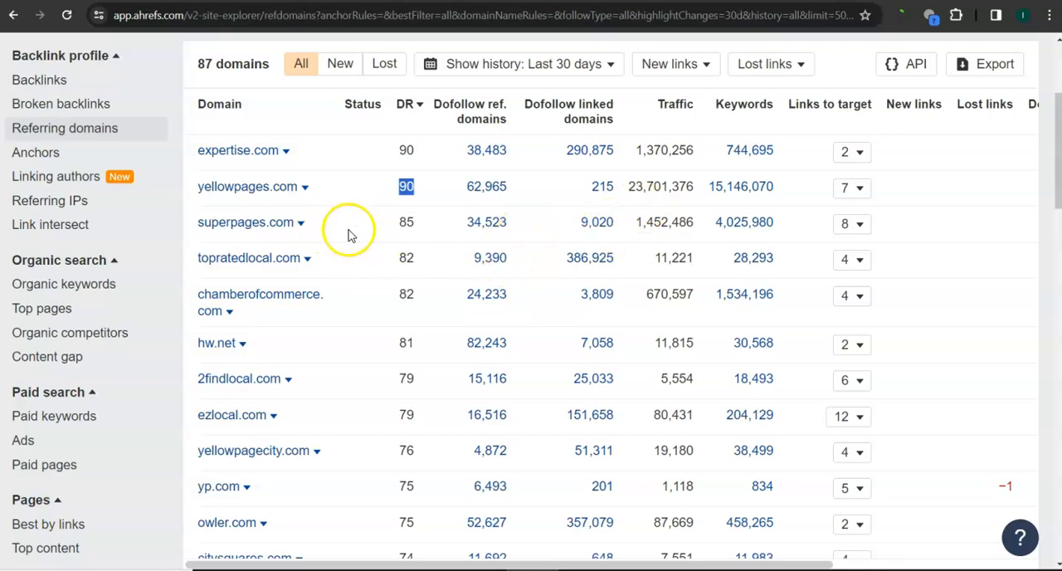
double_click(405, 221)
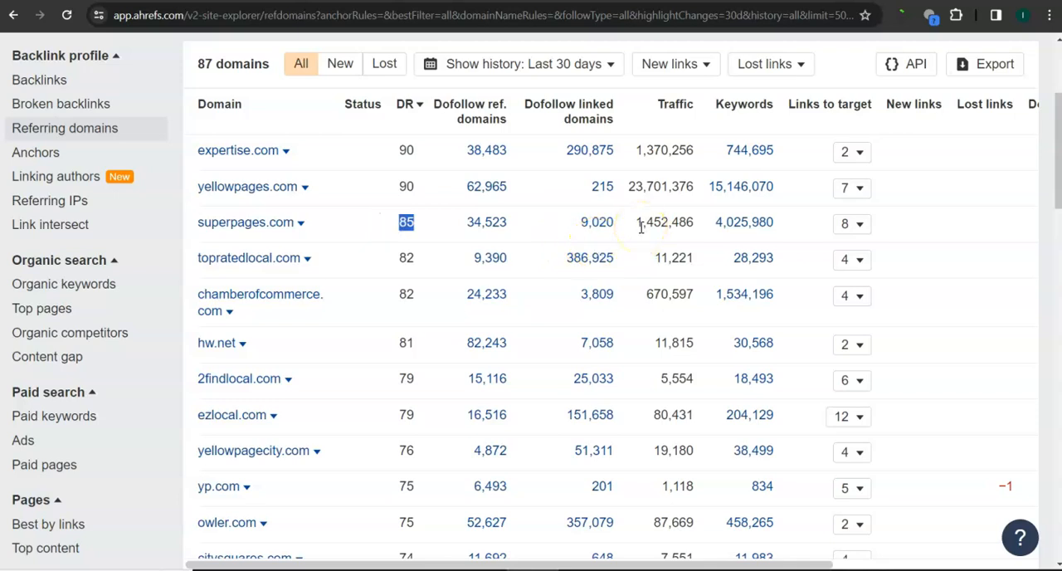
click(428, 158)
scroll(429, 162, down, 5)
scroll(431, 199, down, 5)
scroll(433, 209, down, 3)
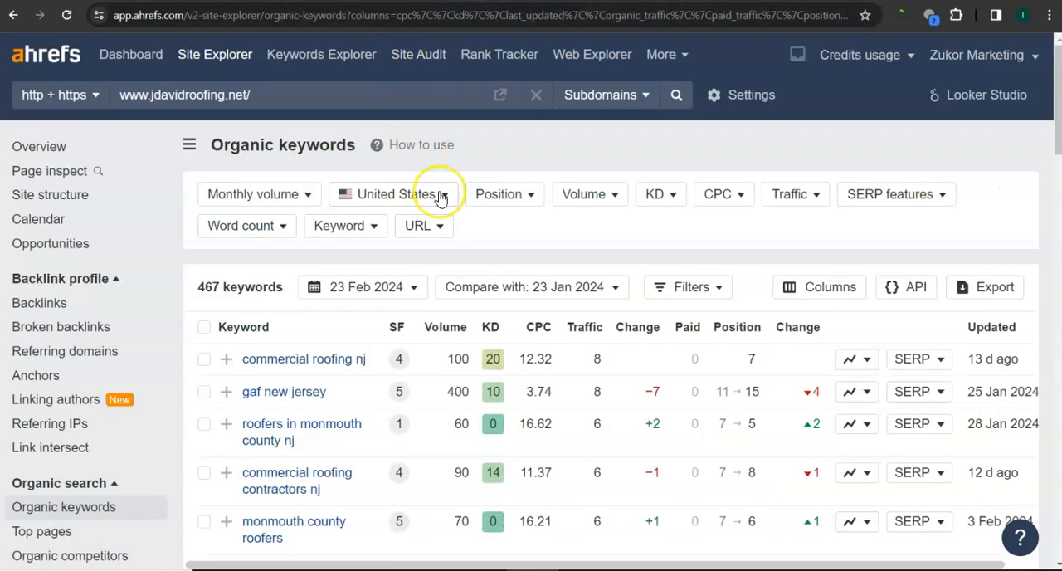
scroll(440, 196, down, 3)
scroll(439, 196, down, 2)
scroll(440, 196, down, 2)
scroll(440, 196, down, 1)
scroll(440, 196, down, 1)
scroll(439, 195, down, 1)
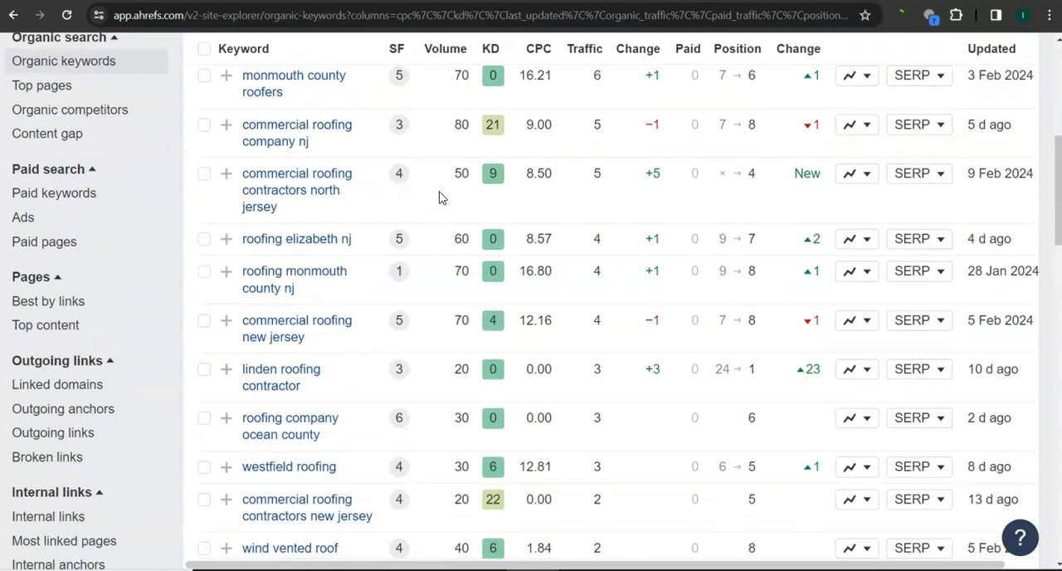
scroll(440, 196, down, 2)
scroll(440, 196, down, 1)
scroll(440, 195, down, 1)
scroll(439, 196, down, 1)
scroll(440, 196, down, 1)
scroll(440, 196, down, 1)
scroll(439, 196, down, 1)
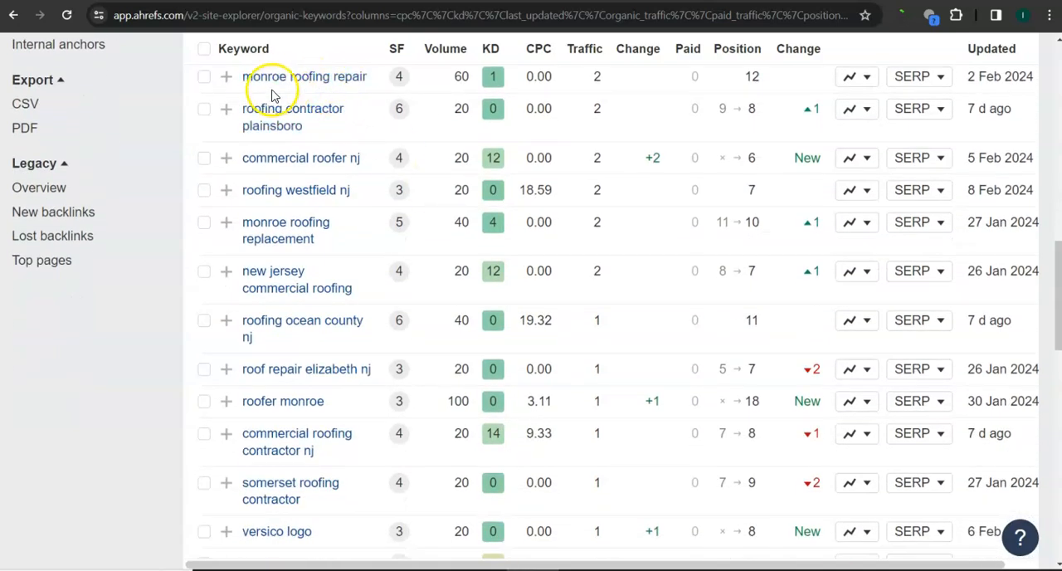
double_click(462, 76)
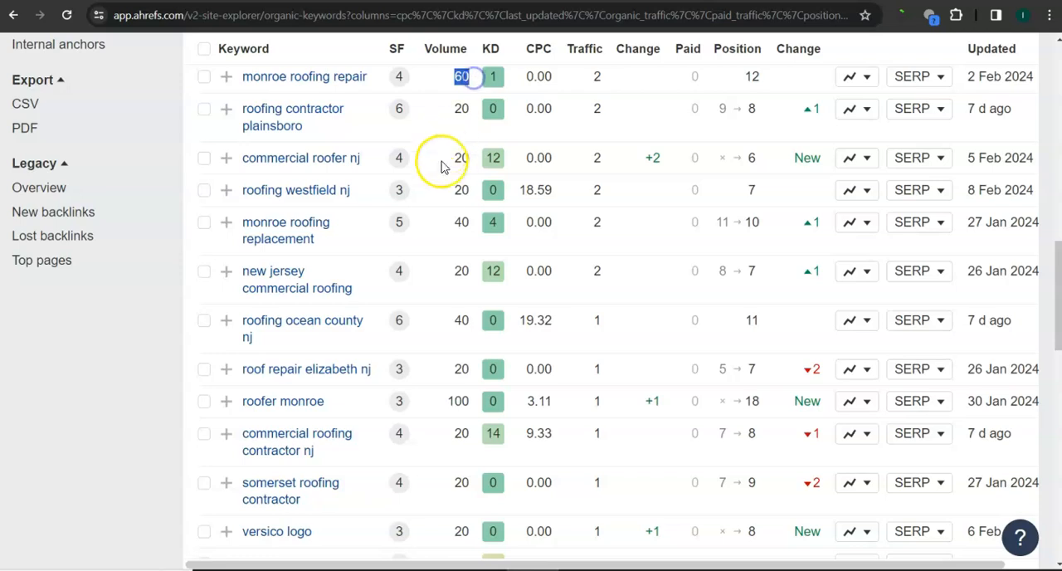
scroll(440, 169, down, 1)
scroll(440, 169, down, 2)
scroll(440, 191, down, 2)
scroll(442, 195, down, 2)
scroll(442, 194, down, 2)
scroll(443, 194, down, 2)
scroll(442, 194, down, 2)
scroll(442, 194, down, 2)
scroll(442, 194, down, 1)
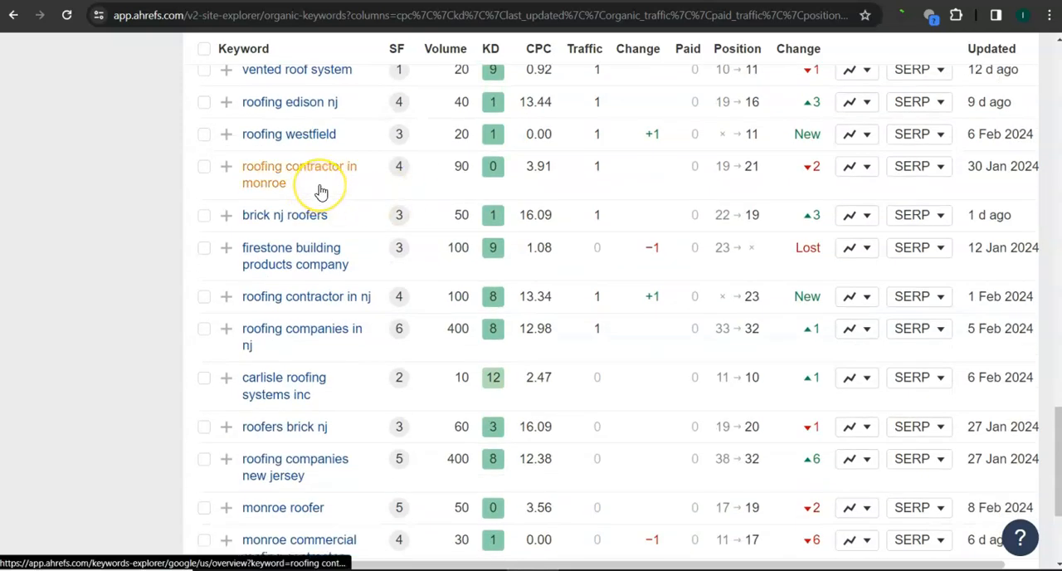
double_click(461, 166)
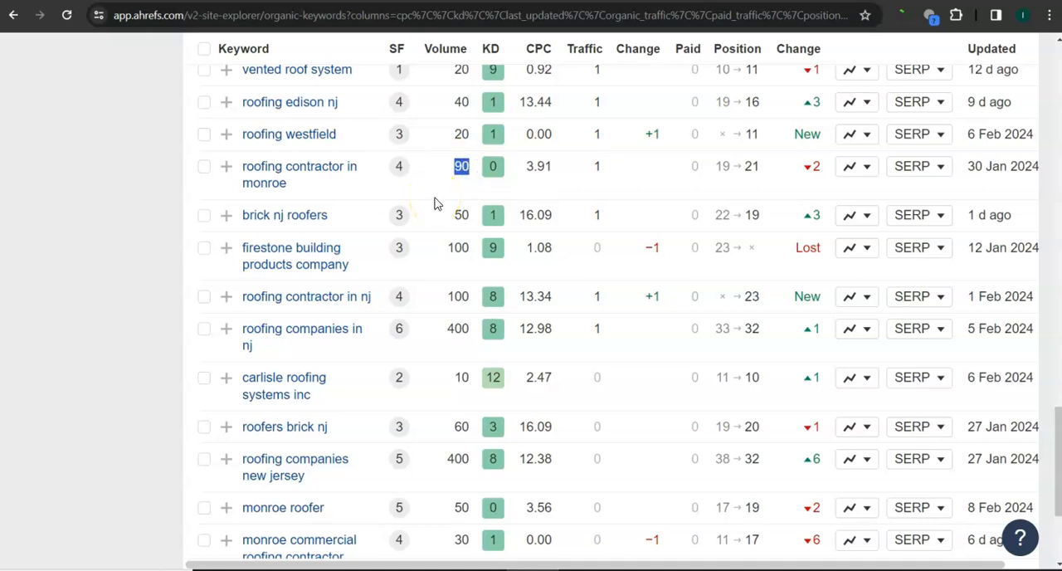
scroll(439, 203, down, 2)
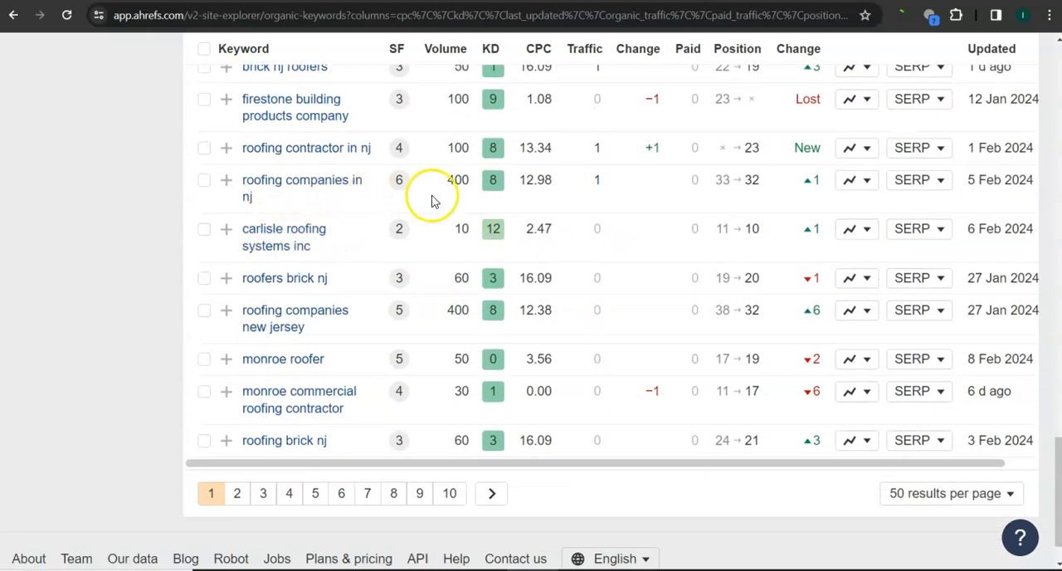
double_click(458, 180)
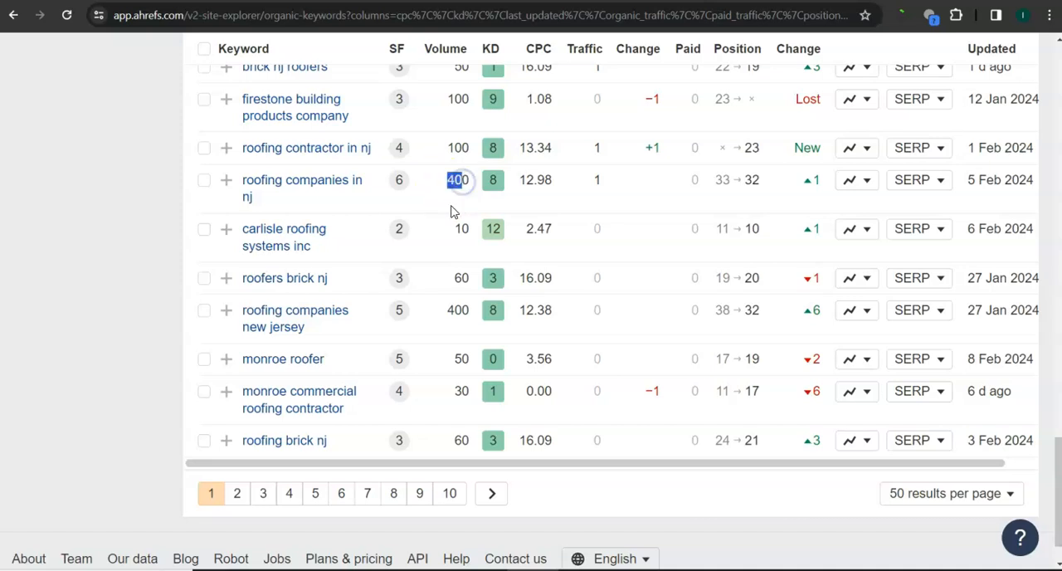
scroll(454, 211, down, 1)
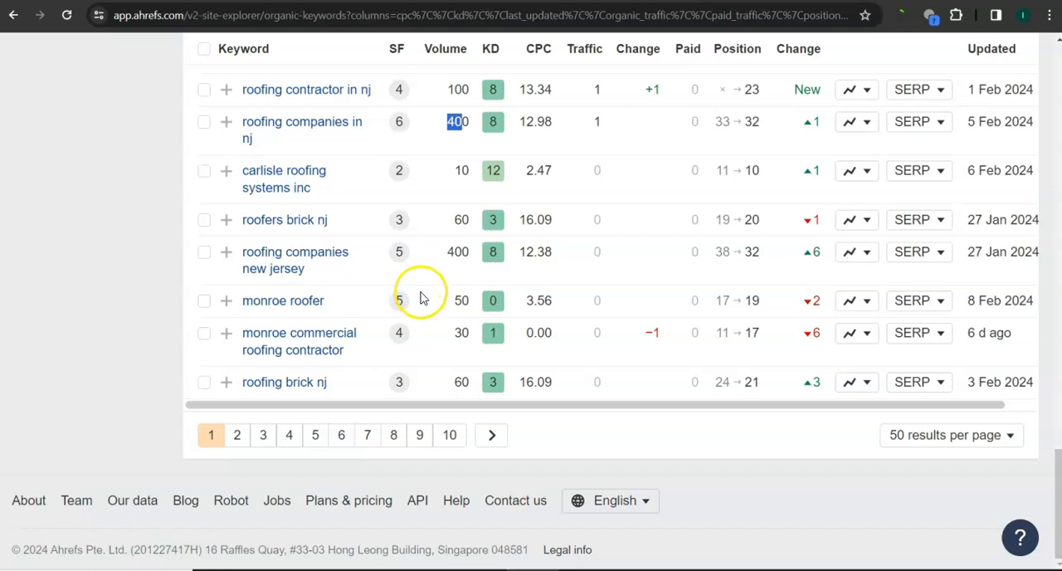
scroll(93, 214, up, 4)
scroll(99, 220, up, 4)
scroll(103, 223, up, 4)
scroll(102, 223, up, 4)
scroll(105, 231, up, 4)
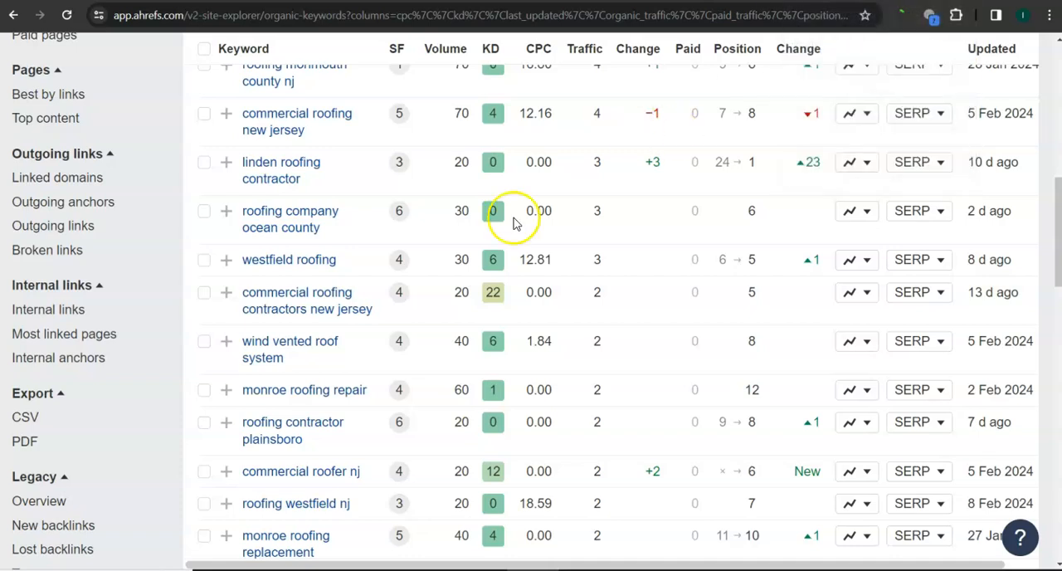
double_click(460, 113)
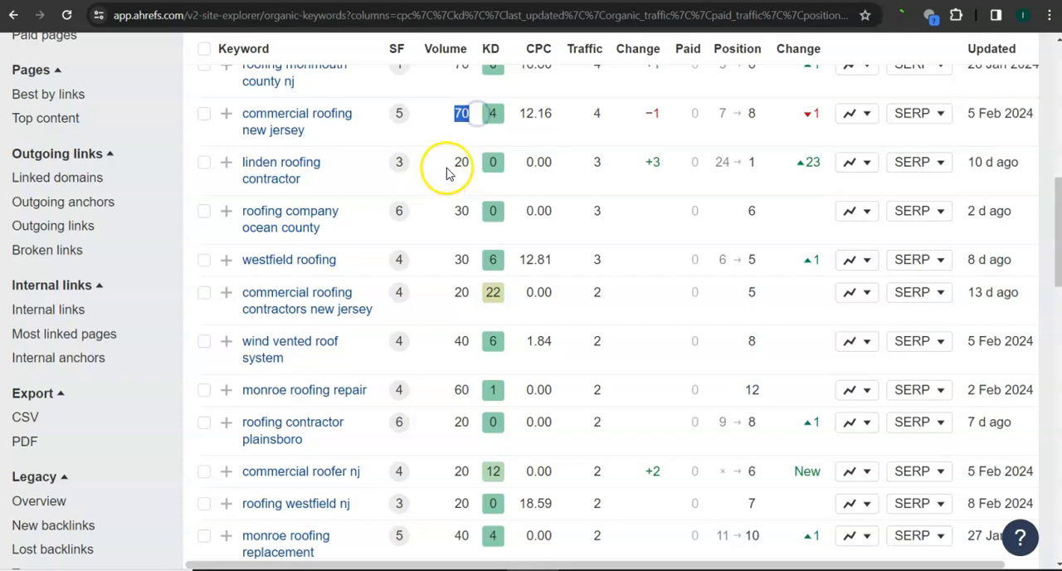
double_click(461, 162)
double_click(461, 211)
double_click(461, 259)
click(440, 311)
Switch to the libertyhi.com homepage and skim its mission and services paragraphs
key(ctrl+Tab)
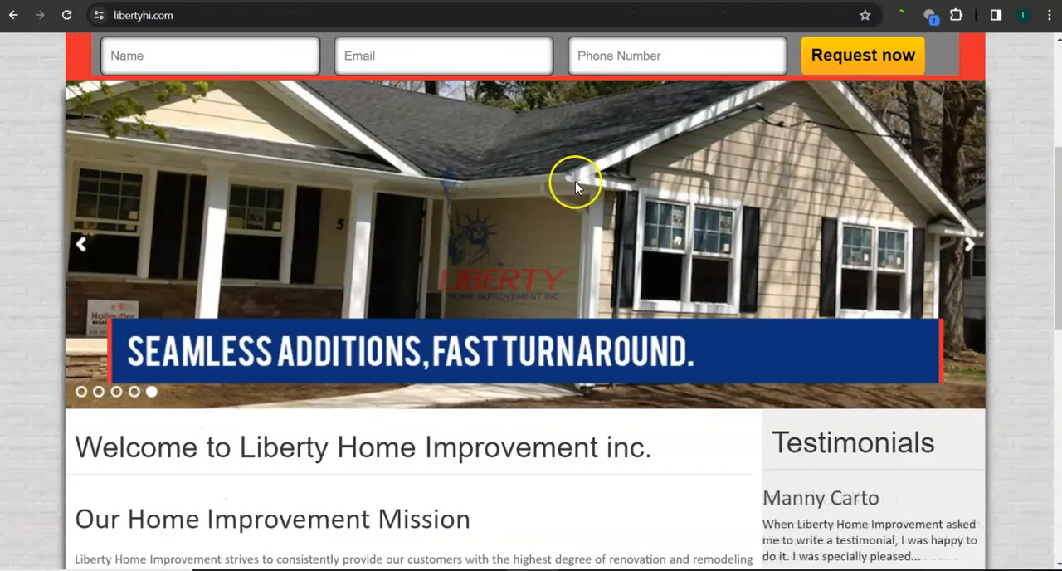
scroll(631, 284, up, 2)
scroll(631, 284, down, 3)
scroll(630, 284, down, 2)
drag(349, 219, 191, 358)
click(522, 382)
drag(585, 396, 764, 451)
click(764, 451)
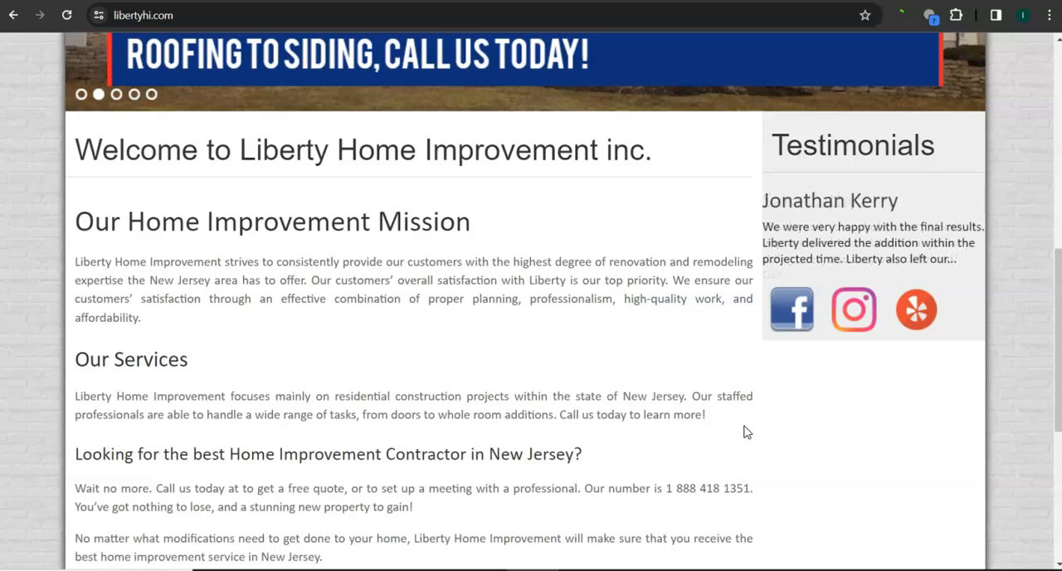
scroll(746, 432, down, 1)
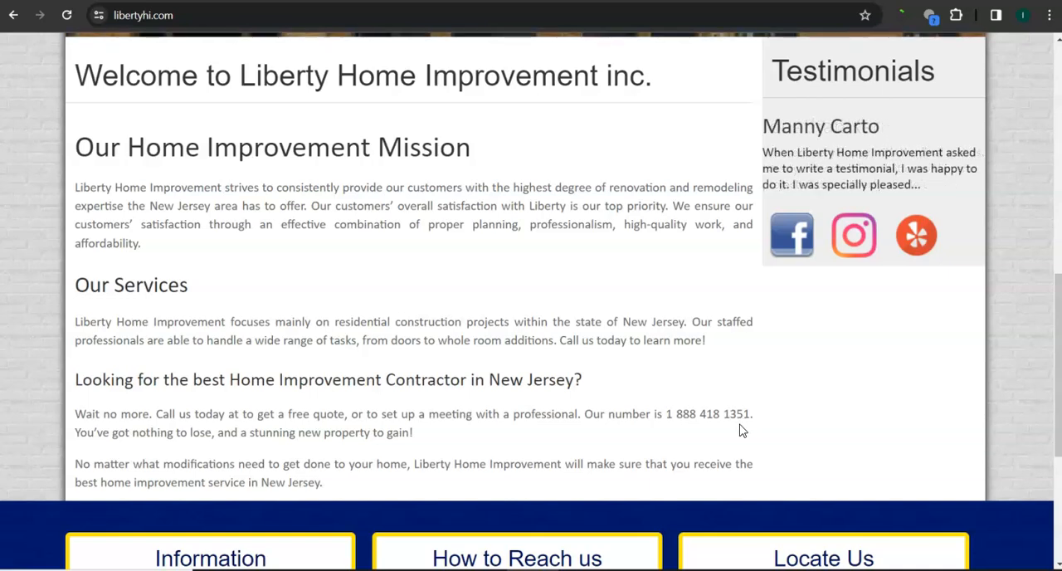
scroll(743, 430, down, 1)
scroll(722, 423, down, 1)
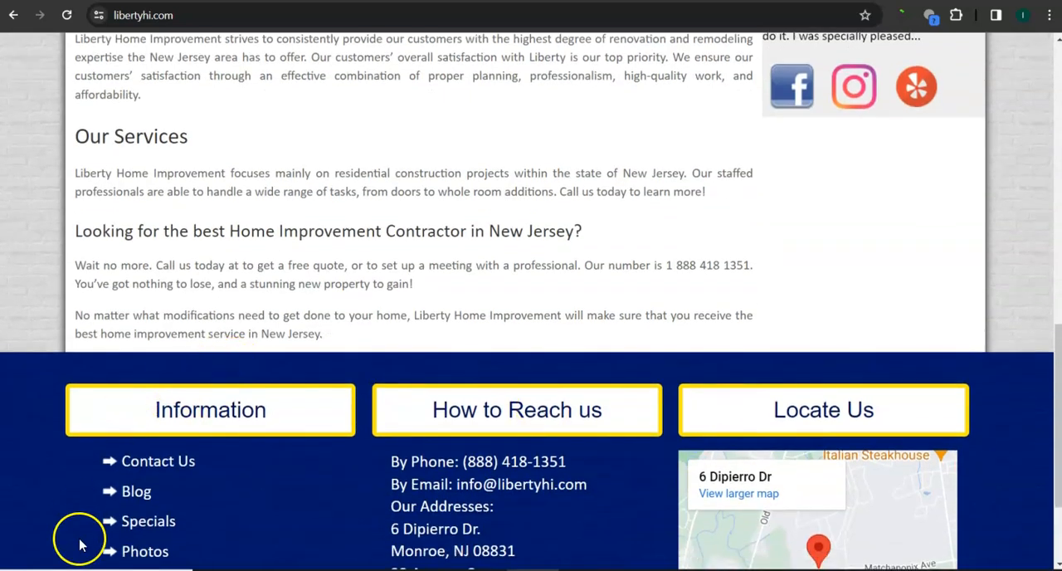